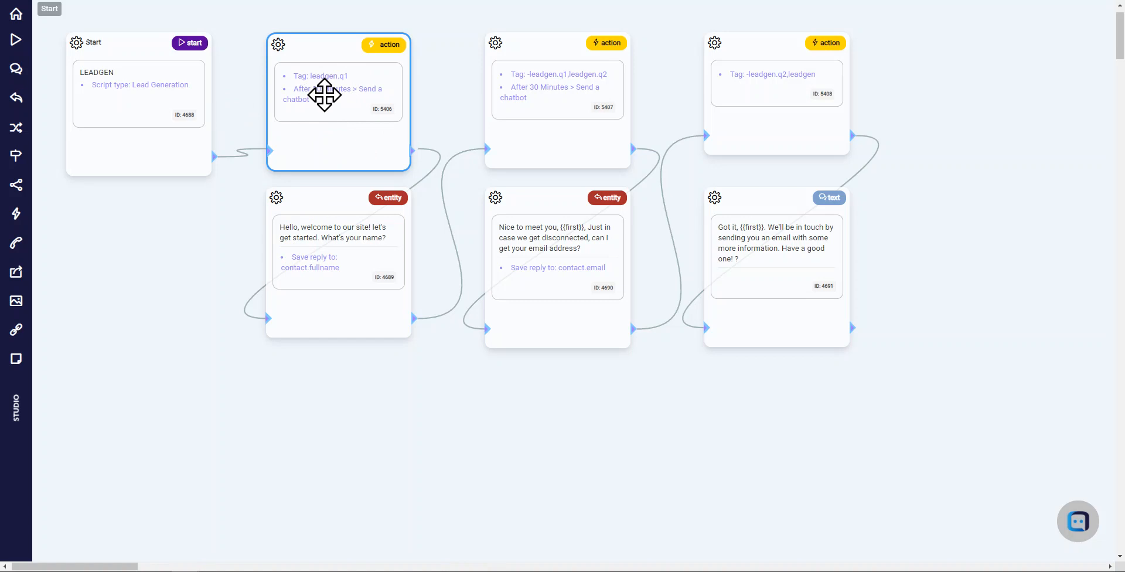
# Open the settings of the first action widget (5406) and examine the tag it applies to the user
pyautogui.click(324, 94)
pyautogui.doubleClick(854, 335)
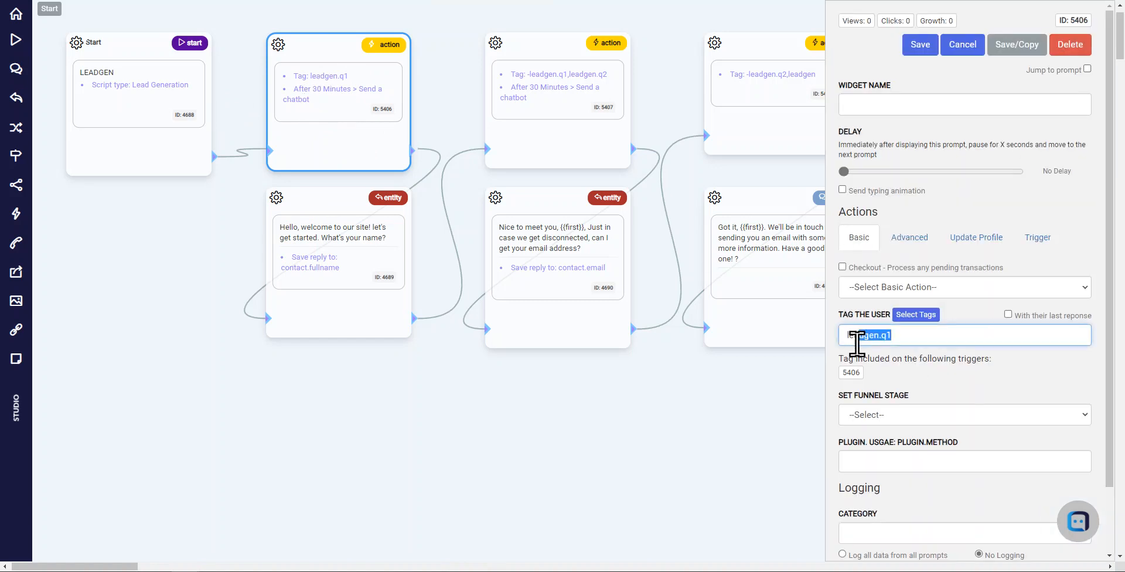
pyautogui.click(911, 336)
pyautogui.doubleClick(862, 335)
pyautogui.click(910, 339)
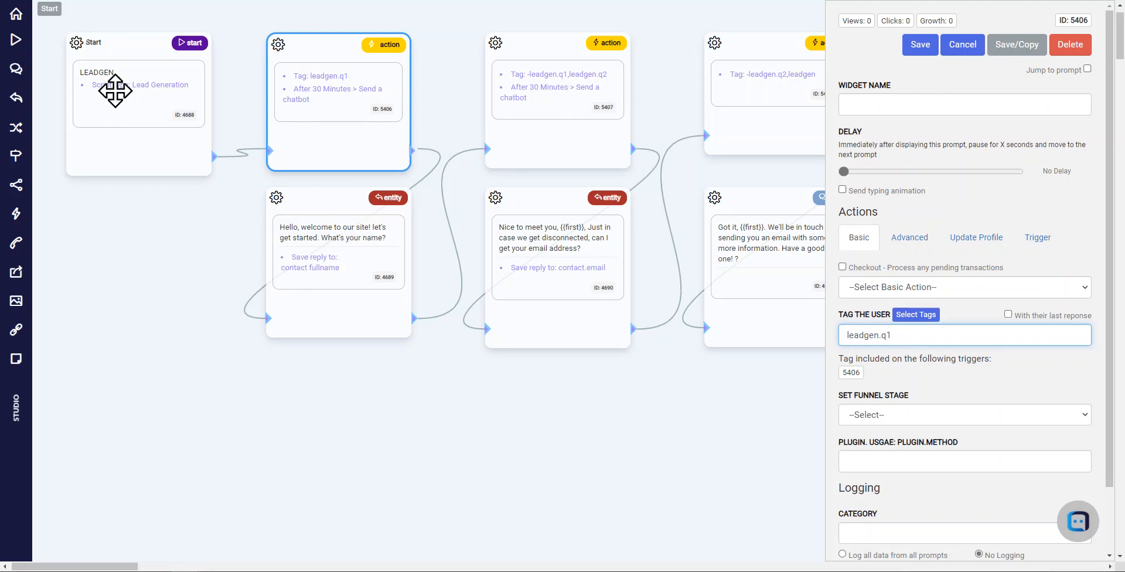
pyautogui.moveTo(346, 237); pyautogui.dragTo(346, 237)
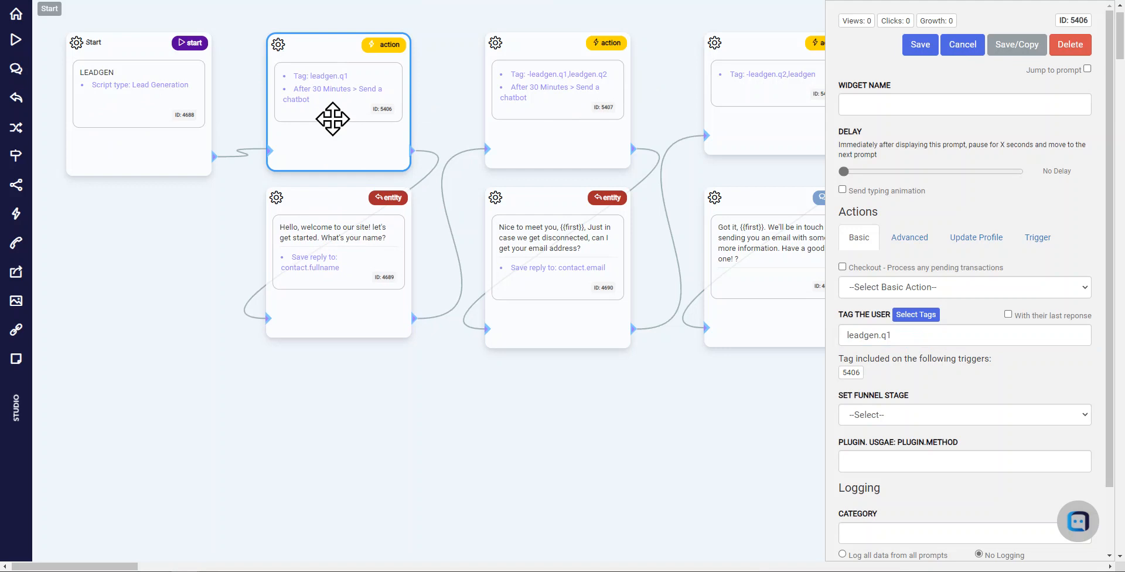
pyautogui.moveTo(333, 231)
pyautogui.mouseDown()
pyautogui.moveTo(334, 257)
pyautogui.moveTo(335, 225)
pyautogui.mouseUp()
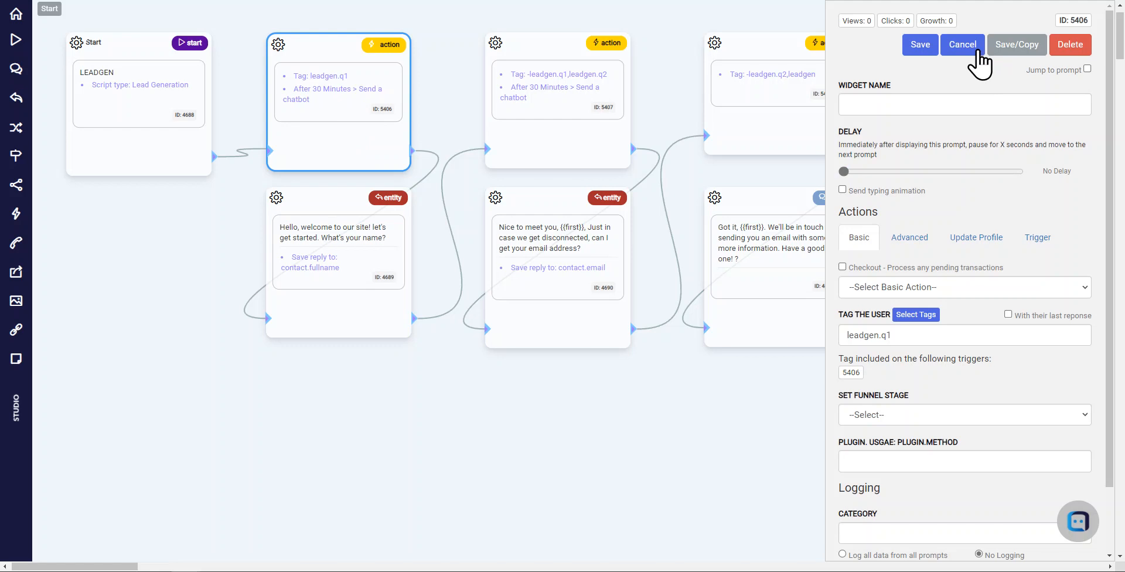
# Review the first action widget's trigger settings: delay, time interval, required contact tag, action taken and target prompt ID
pyautogui.click(1039, 238)
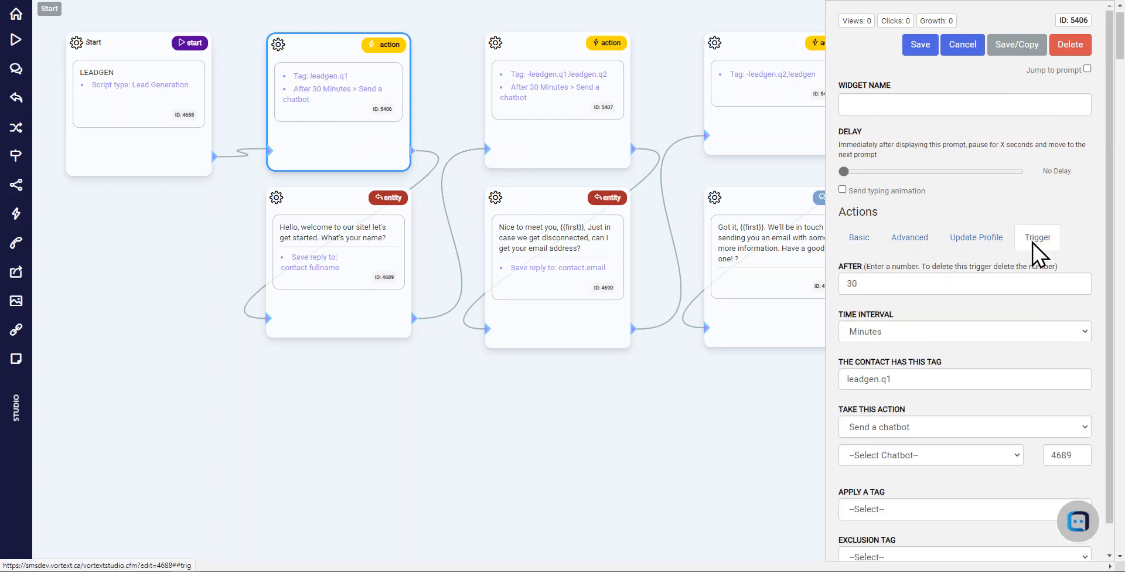
pyautogui.moveTo(893, 284); pyautogui.dragTo(847, 283)
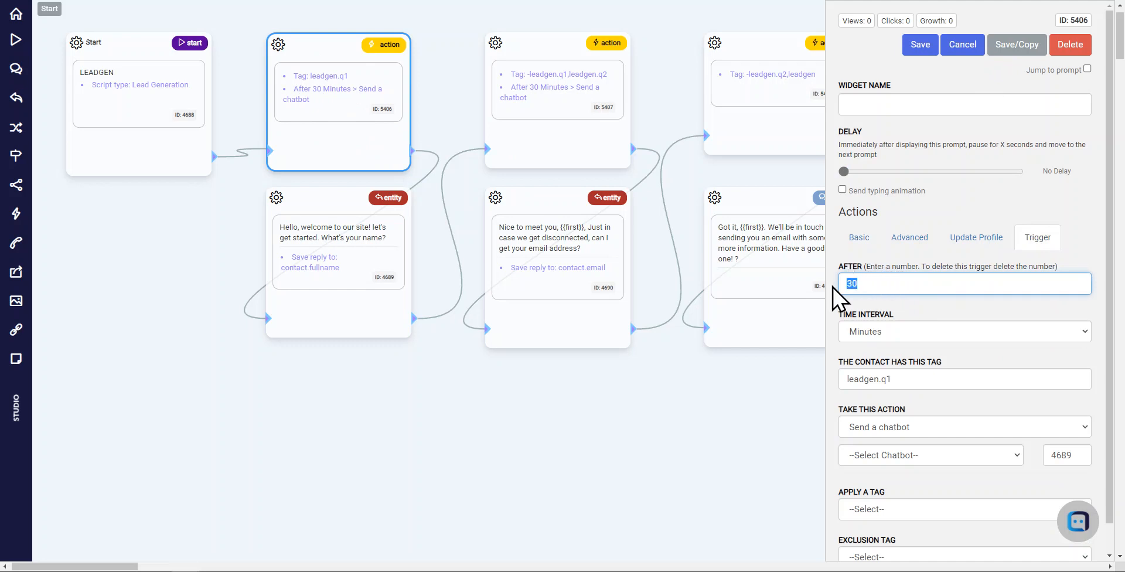
pyautogui.click(928, 332)
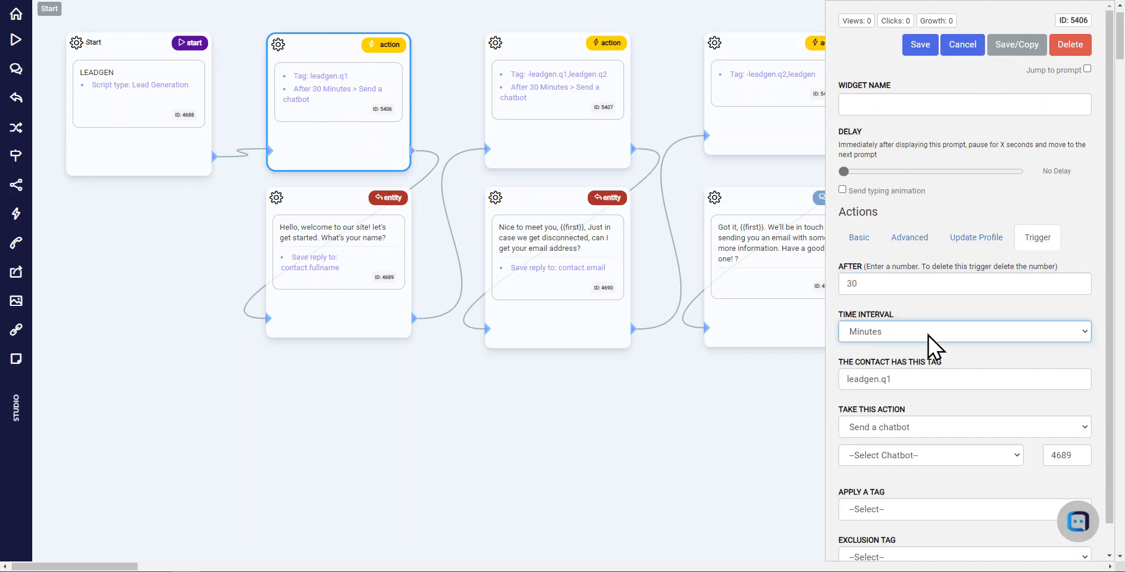
pyautogui.moveTo(935, 381); pyautogui.dragTo(828, 381)
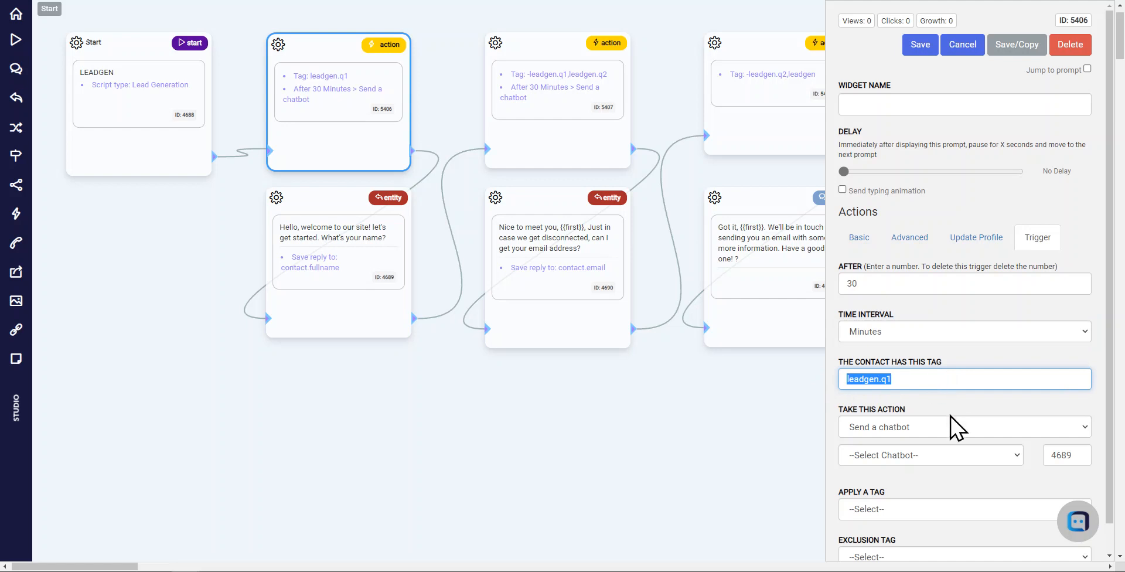
pyautogui.click(927, 428)
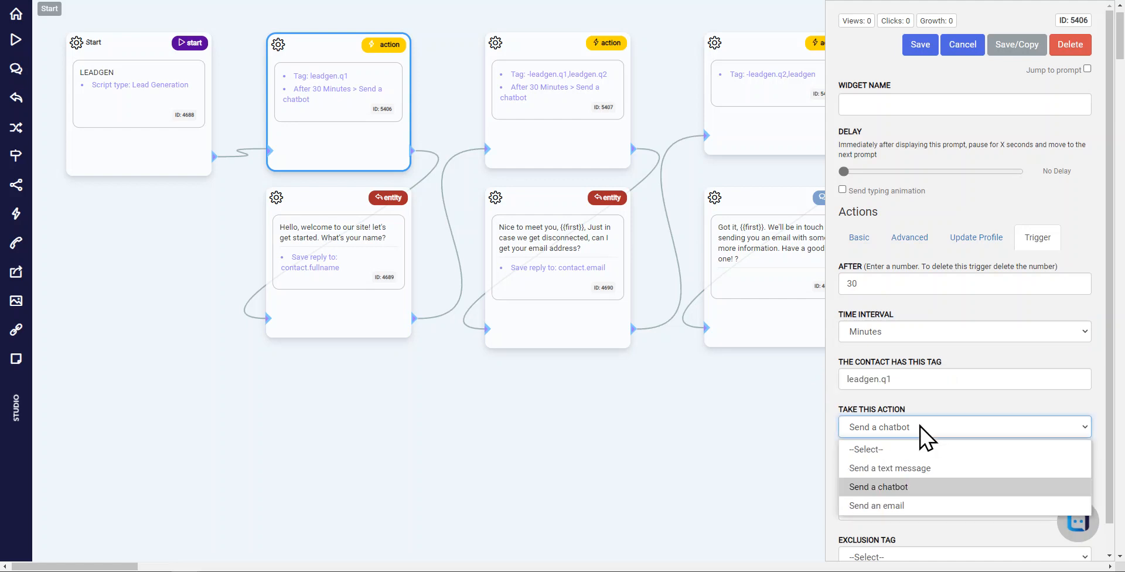
pyautogui.click(927, 487)
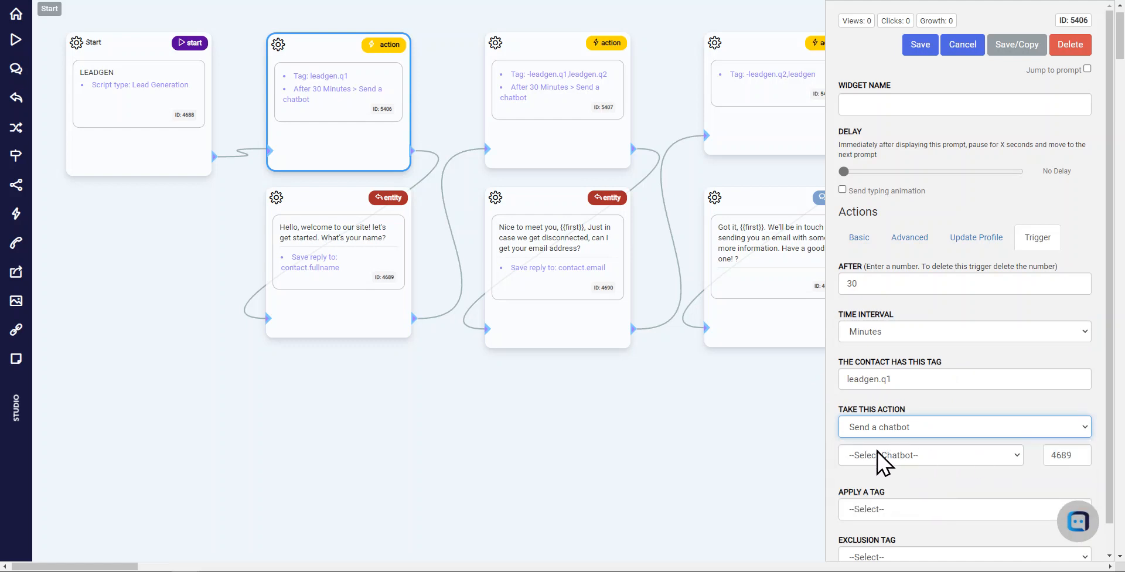
pyautogui.doubleClick(1072, 453)
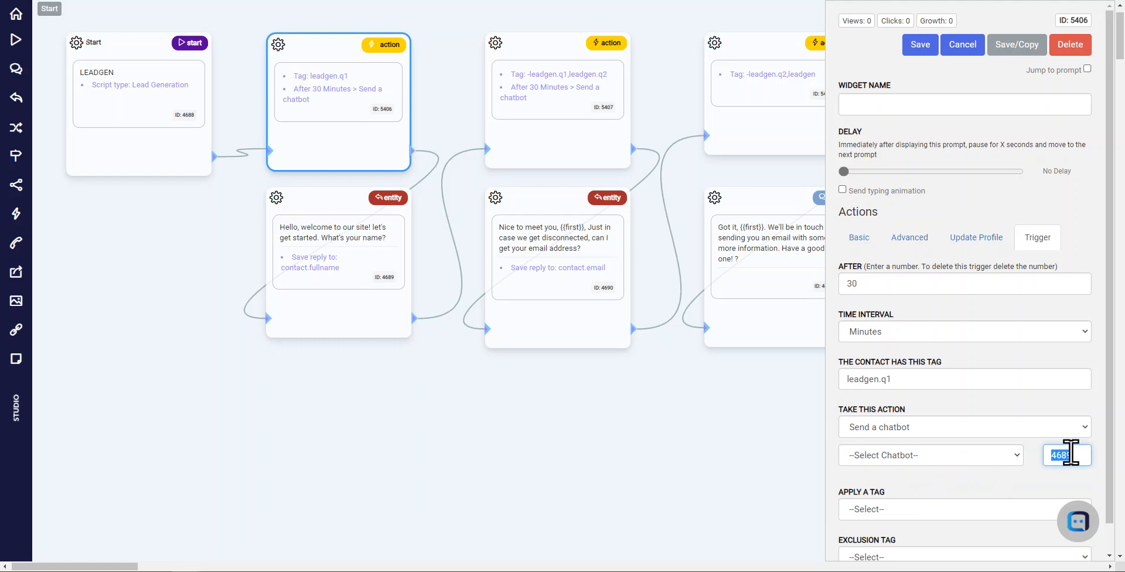
pyautogui.click(987, 407)
pyautogui.doubleClick(1055, 456)
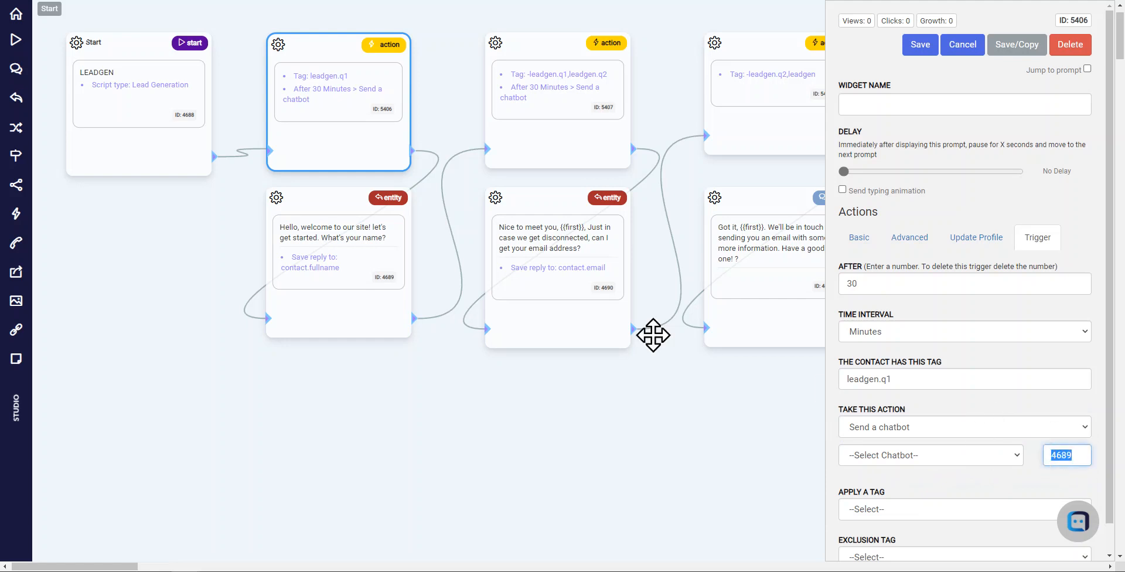
pyautogui.click(335, 243)
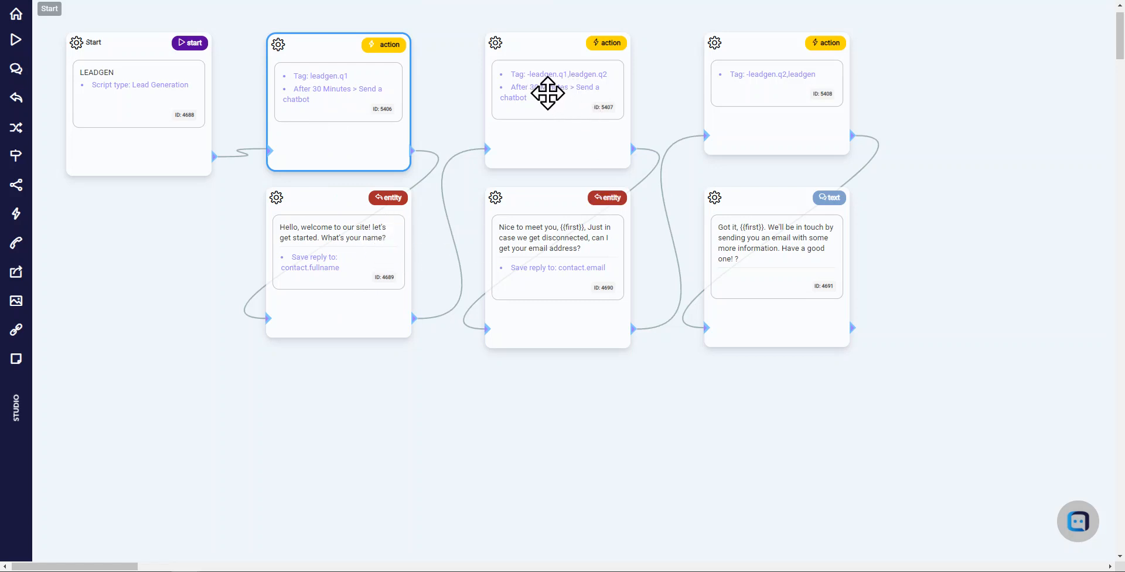
# Open the second action widget (5407), examine its removed and added user tags, and close it without saving
pyautogui.click(547, 92)
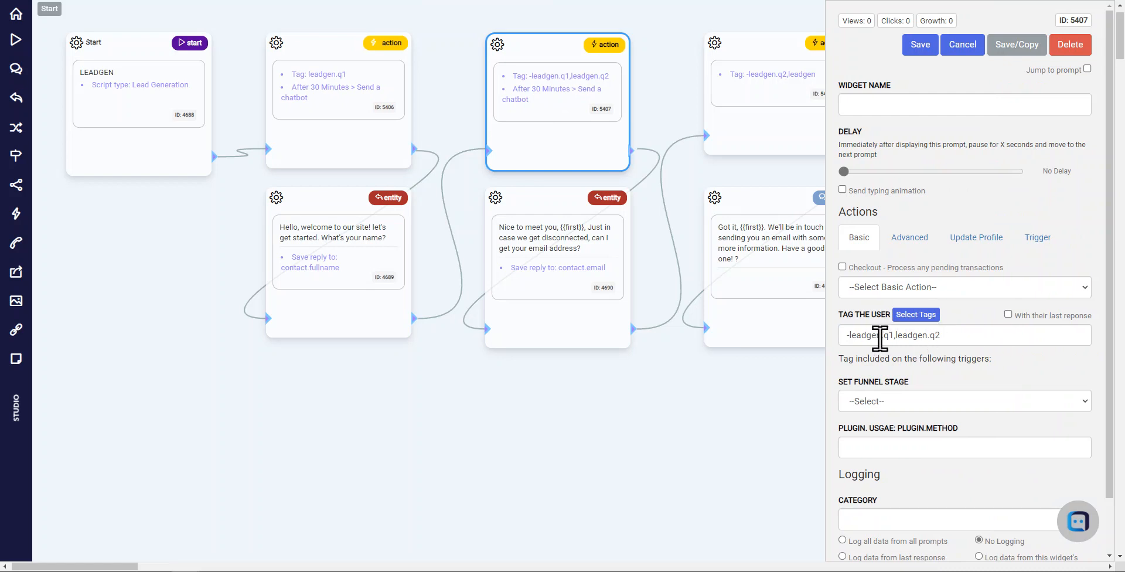
pyautogui.click(848, 334)
pyautogui.press('BackSpace')
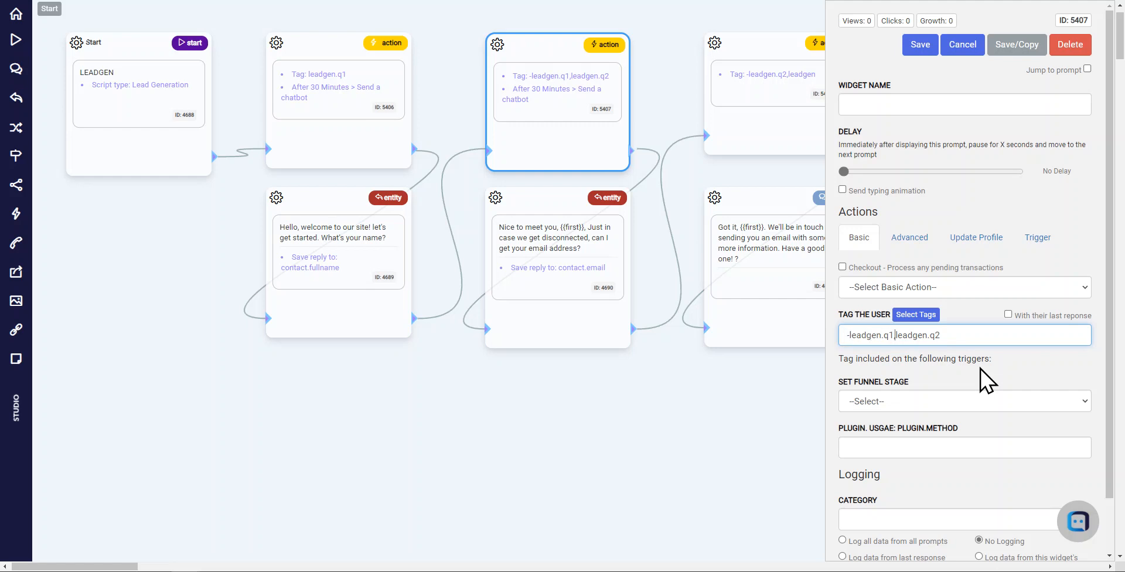
pyautogui.hotkey('ctrl', 'shift', 'Left')
pyautogui.click(964, 46)
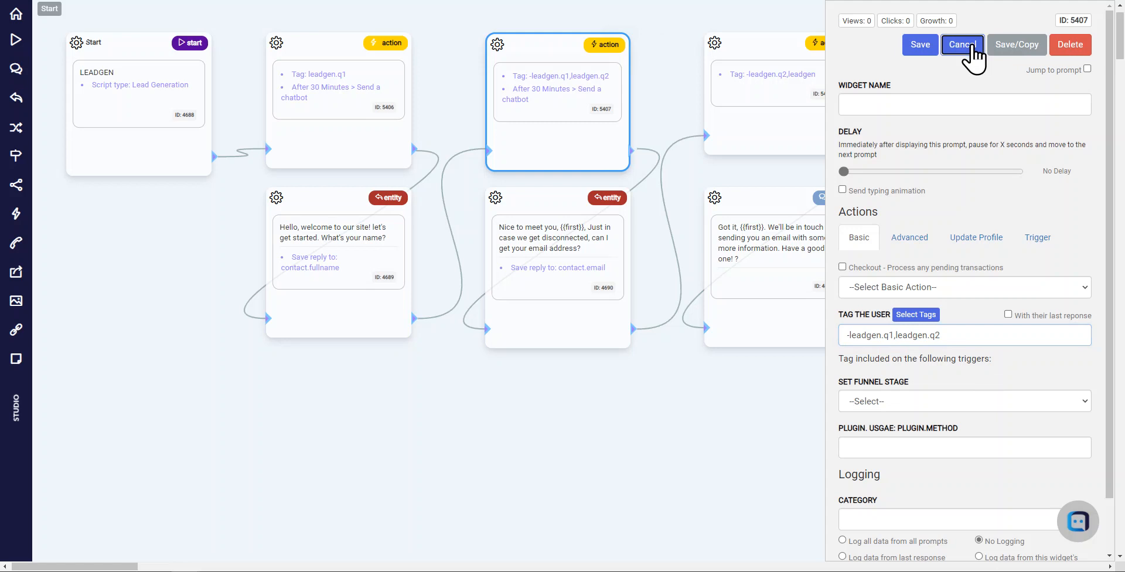
pyautogui.click(617, 44)
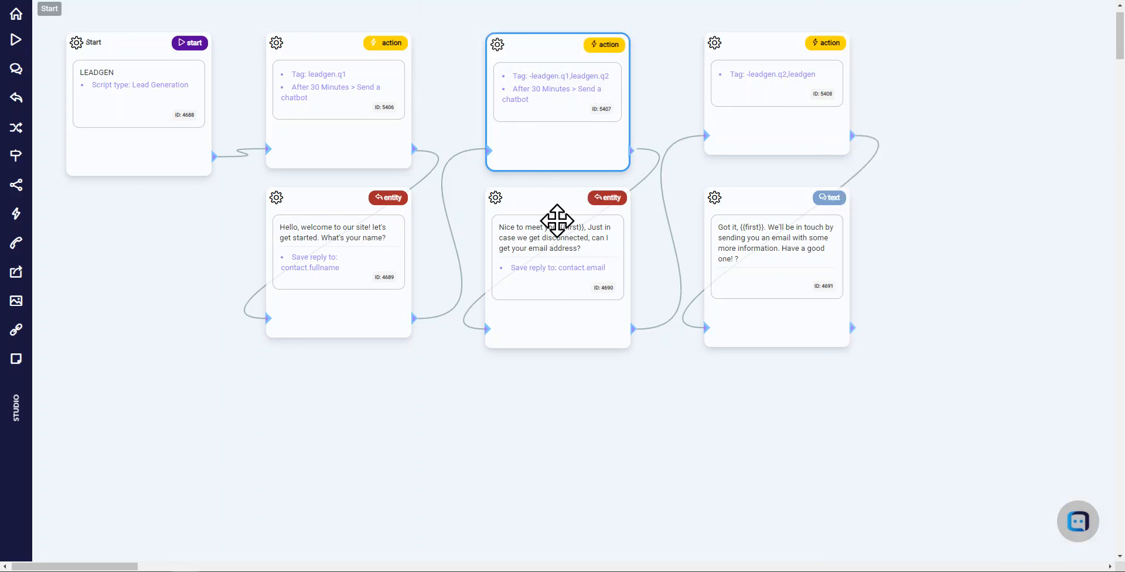
# Review the second action widget's trigger delay, required contact tag and target prompt ID, and close it without saving
pyautogui.moveTo(554, 223); pyautogui.dragTo(554, 226)
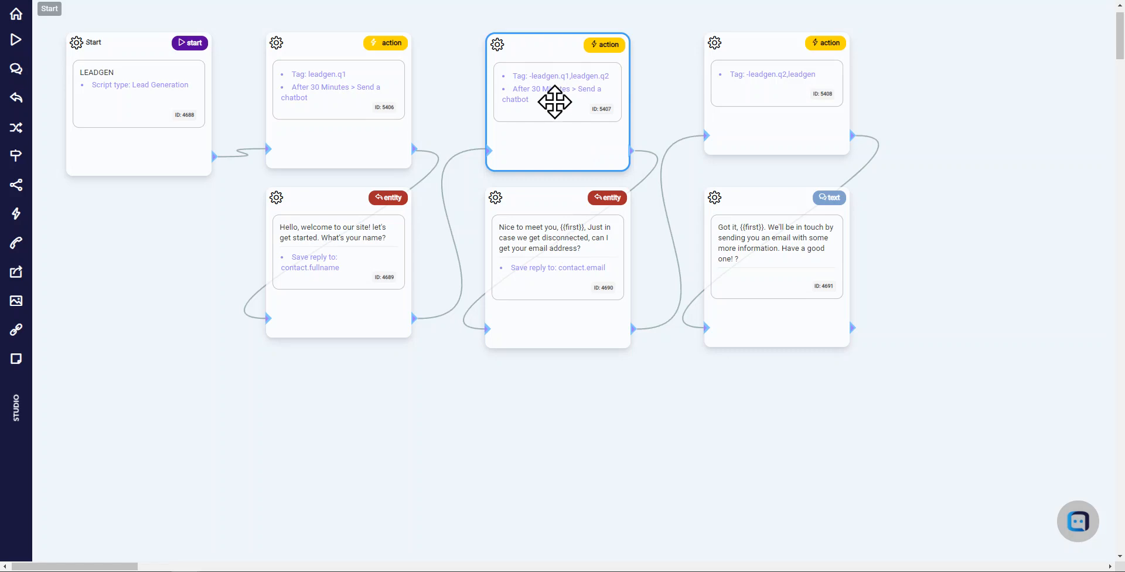
pyautogui.click(555, 102)
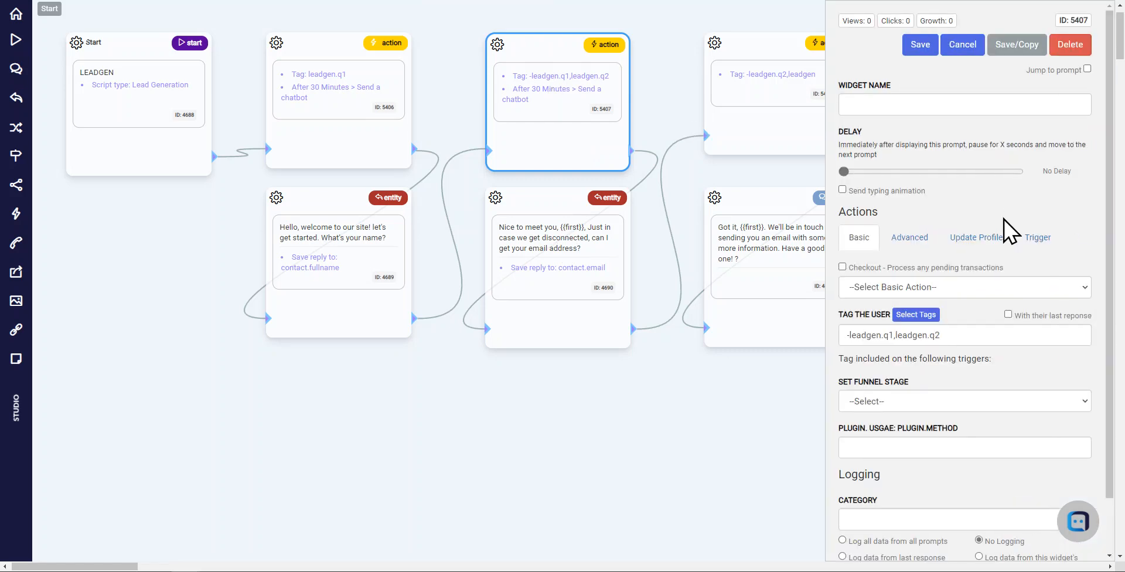
pyautogui.click(1036, 241)
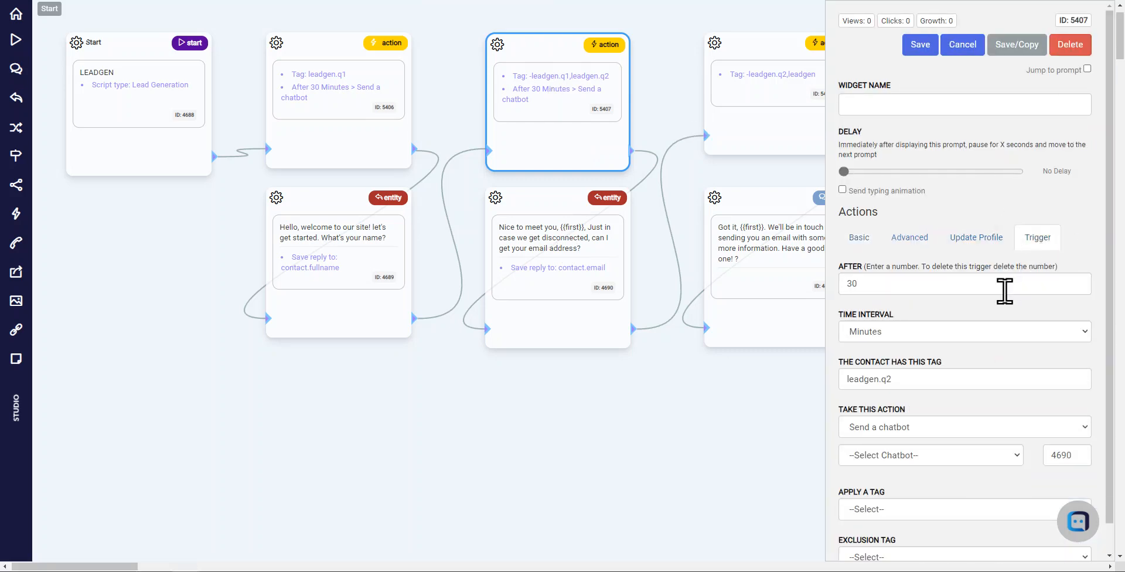
pyautogui.click(966, 284)
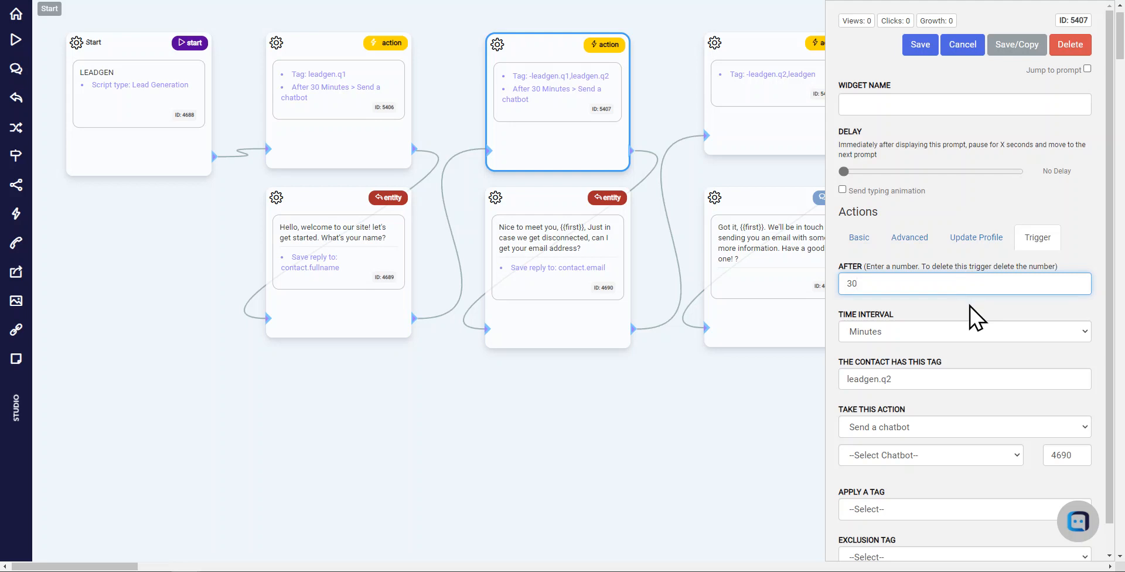
pyautogui.moveTo(875, 281); pyautogui.dragTo(814, 281)
pyautogui.click(955, 375)
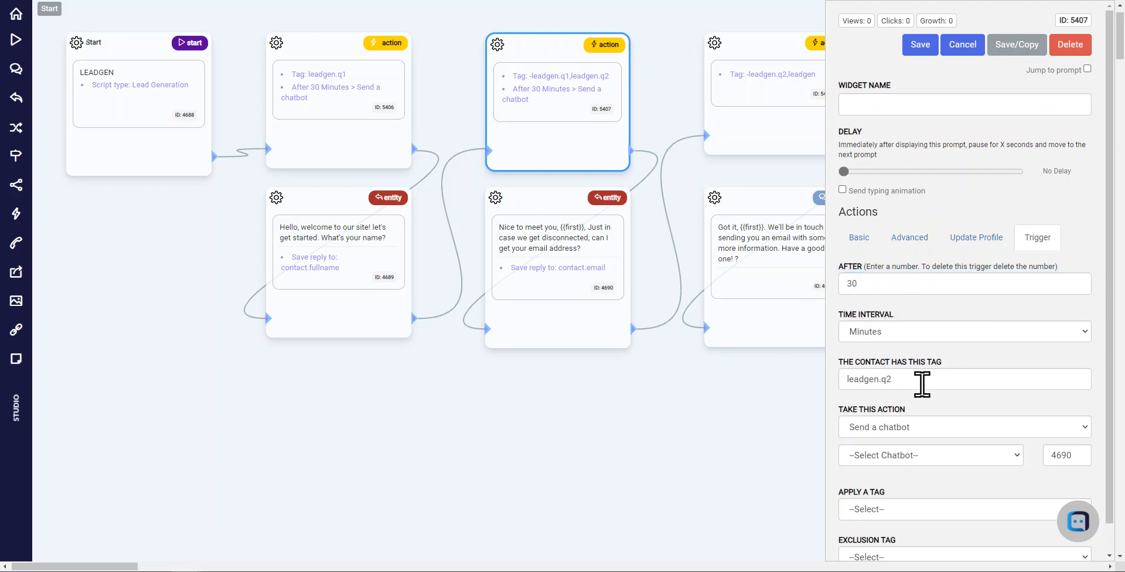
pyautogui.moveTo(922, 384); pyautogui.dragTo(827, 399)
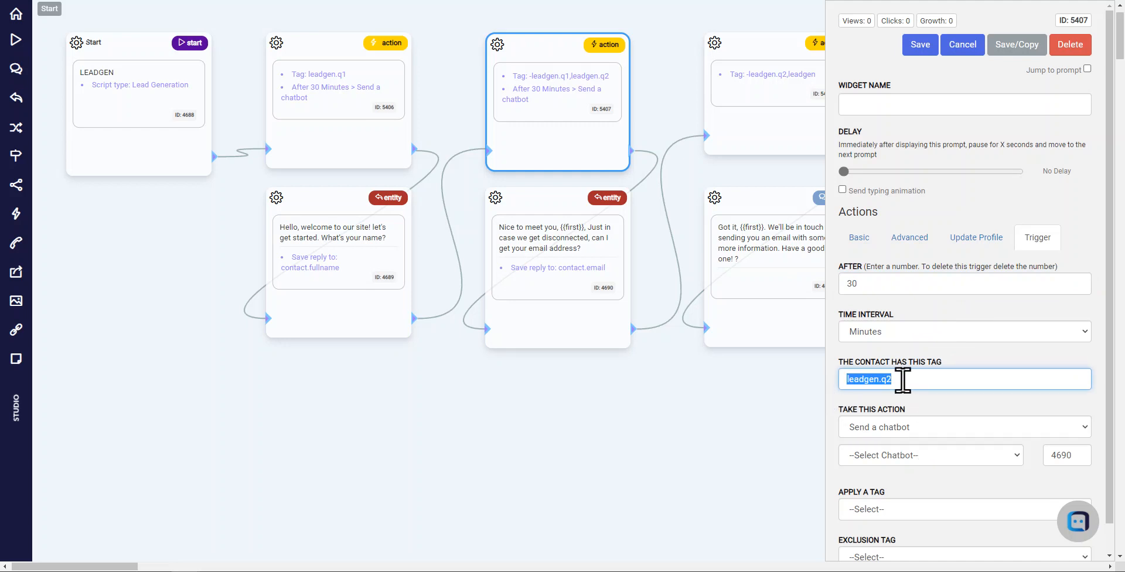
pyautogui.doubleClick(1060, 456)
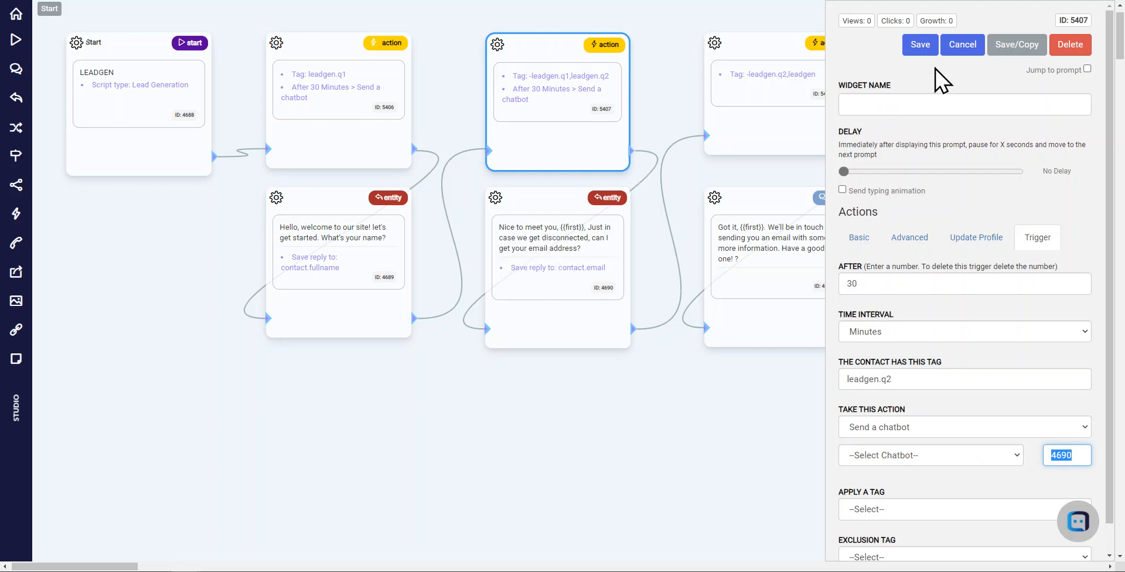
pyautogui.click(955, 46)
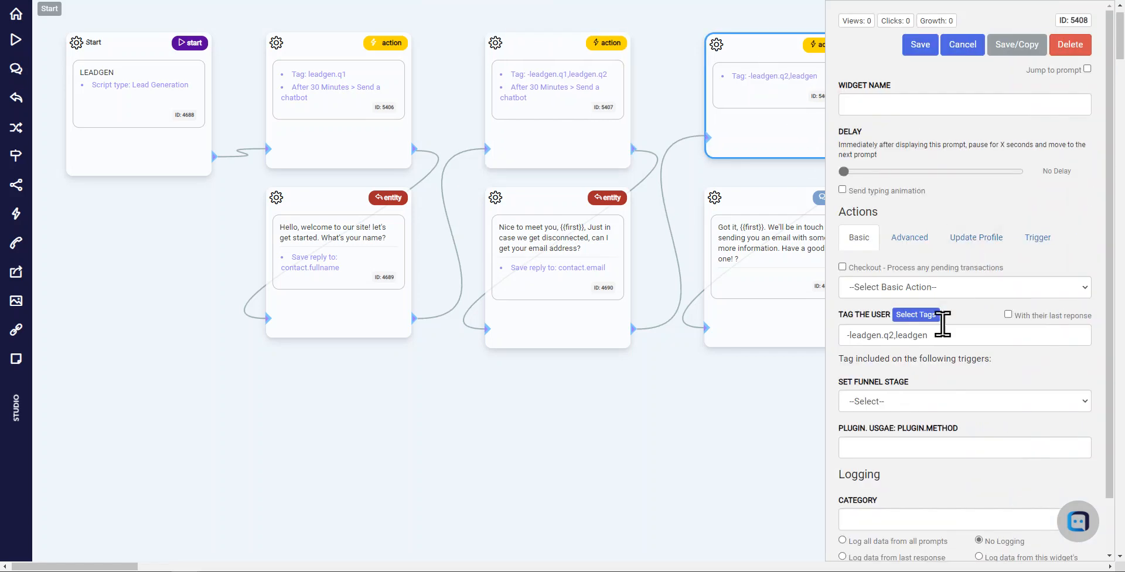
# Examine the user tags of the third action widget (5408) and close its settings without saving
pyautogui.click(965, 330)
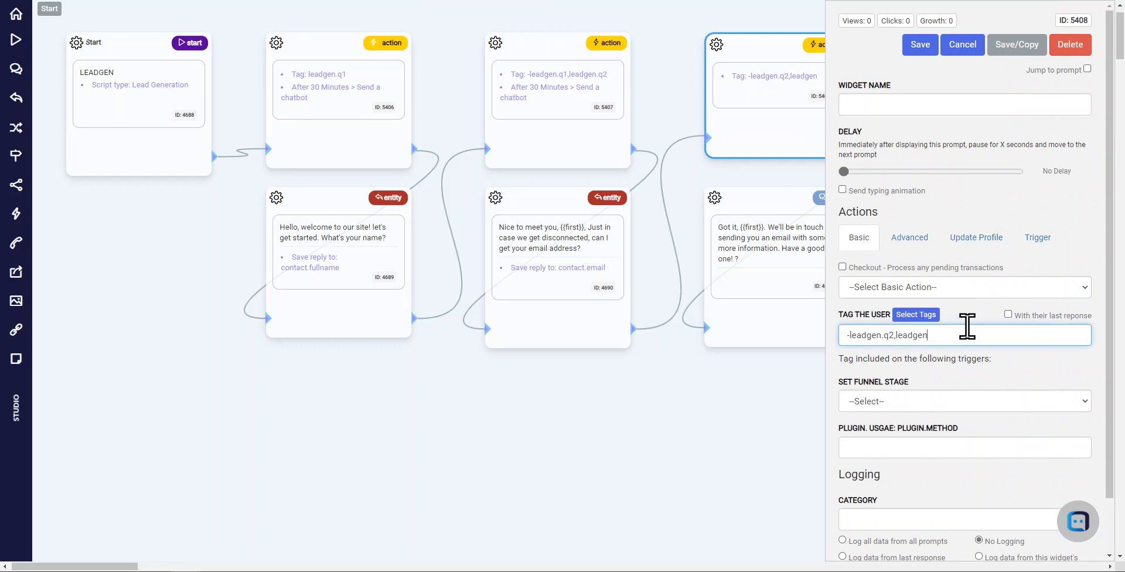
pyautogui.hotkey('shift', 'Right')
pyautogui.hotkey('shift', 'Right')
pyautogui.hotkey('shift', 'Right')
pyautogui.hotkey('shift', 'Right')
pyautogui.hotkey('shift', 'Right')
pyautogui.hotkey('shift', 'Right')
pyautogui.hotkey('shift', 'Right')
pyautogui.hotkey('shift', 'Right')
pyautogui.hotkey('shift', 'Right')
pyautogui.hotkey('shift', 'Right')
pyautogui.hotkey('shift', 'Right')
pyautogui.hotkey('shift', 'Right')
pyautogui.press('Right')
pyautogui.hotkey('shift', 'End')
pyautogui.click(962, 45)
pyautogui.click(619, 44)
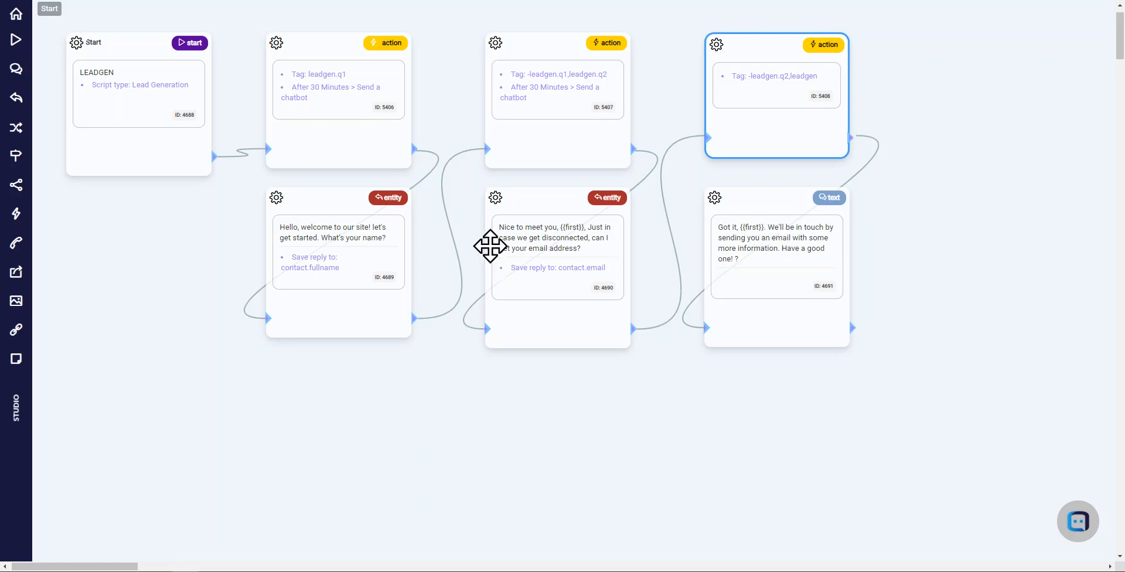
# Reopen the first action widget (5406) and check its trigger settings against the name question prompt below it
pyautogui.click(201, 237)
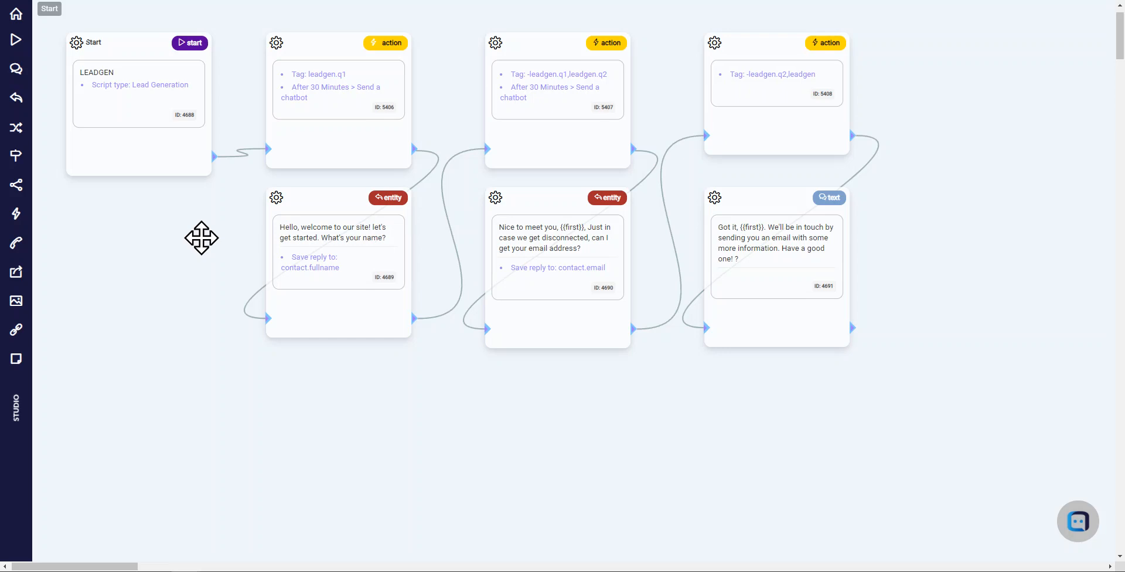
pyautogui.click(337, 85)
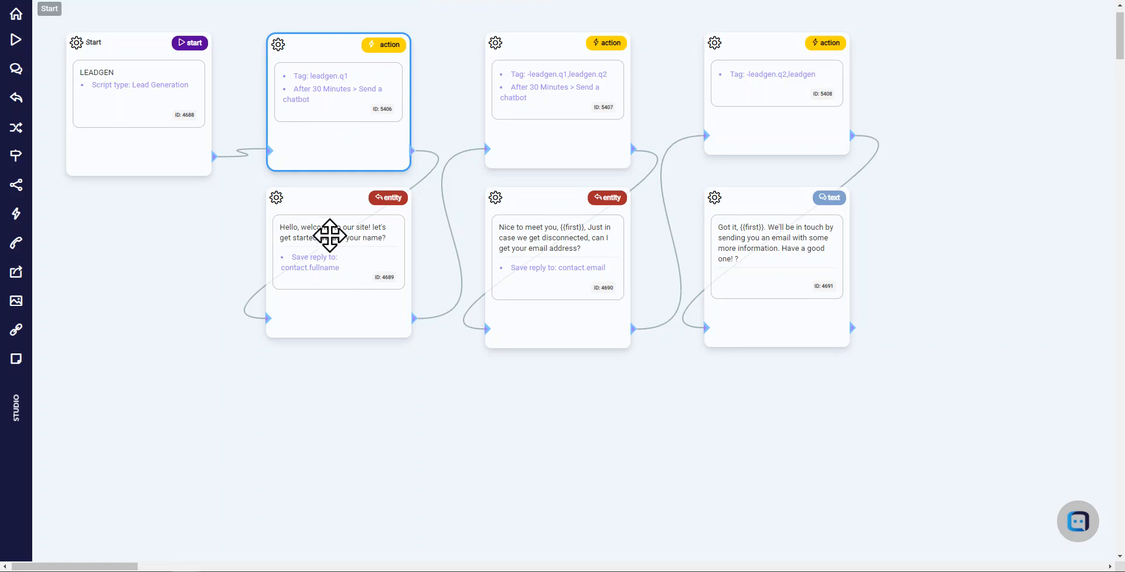
pyautogui.click(319, 93)
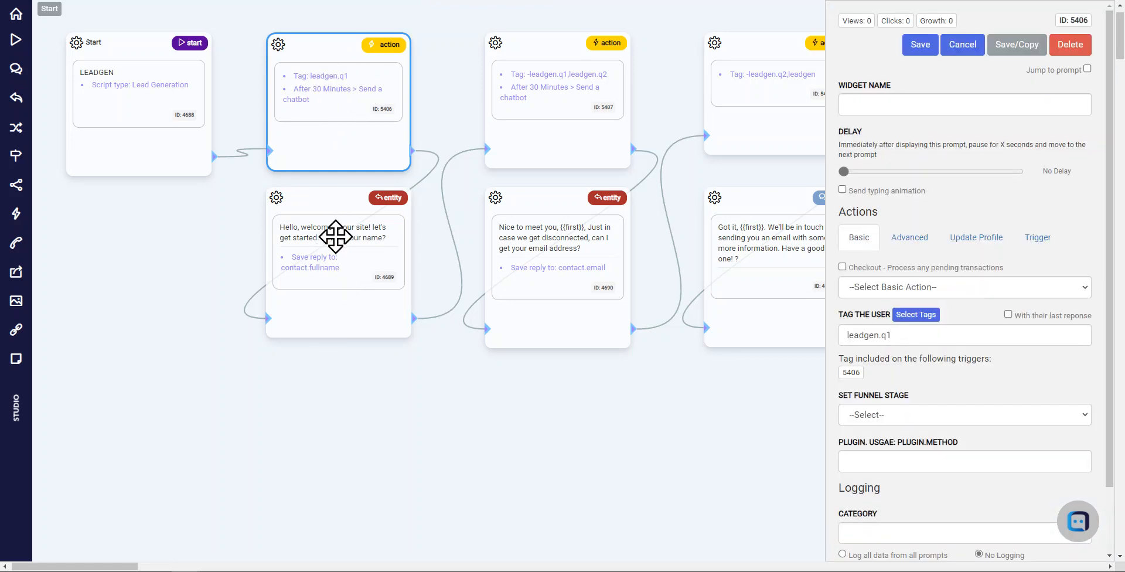
pyautogui.click(1038, 238)
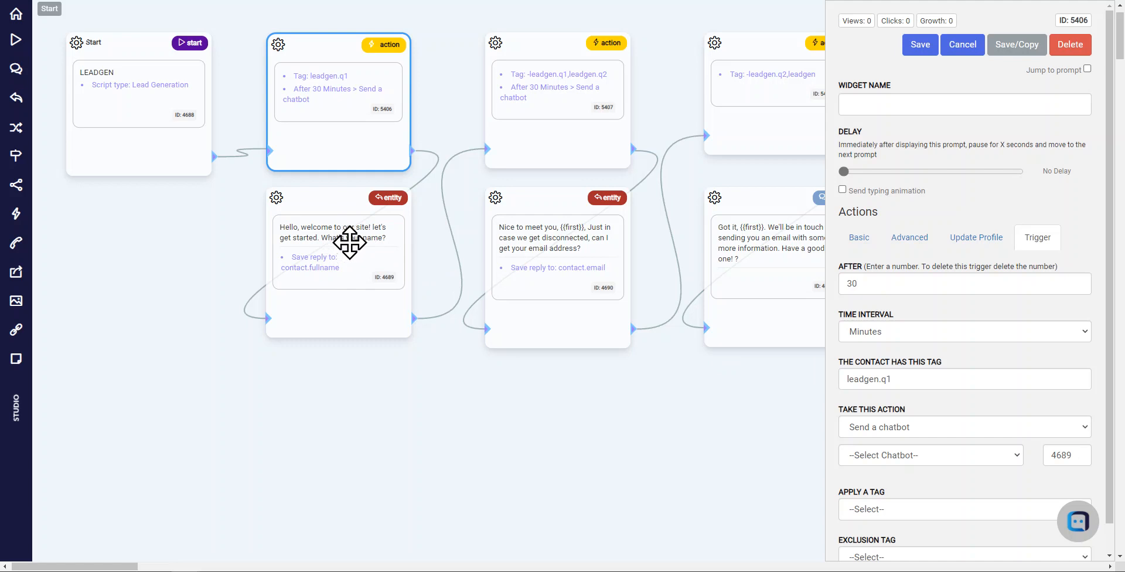
pyautogui.click(957, 104)
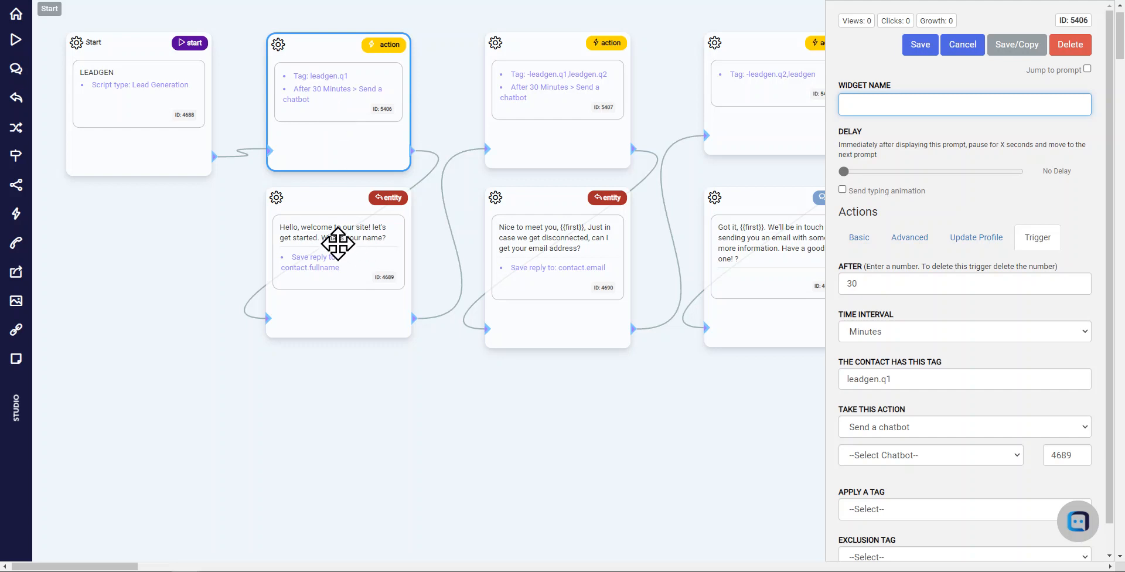
pyautogui.moveTo(353, 233); pyautogui.dragTo(355, 241)
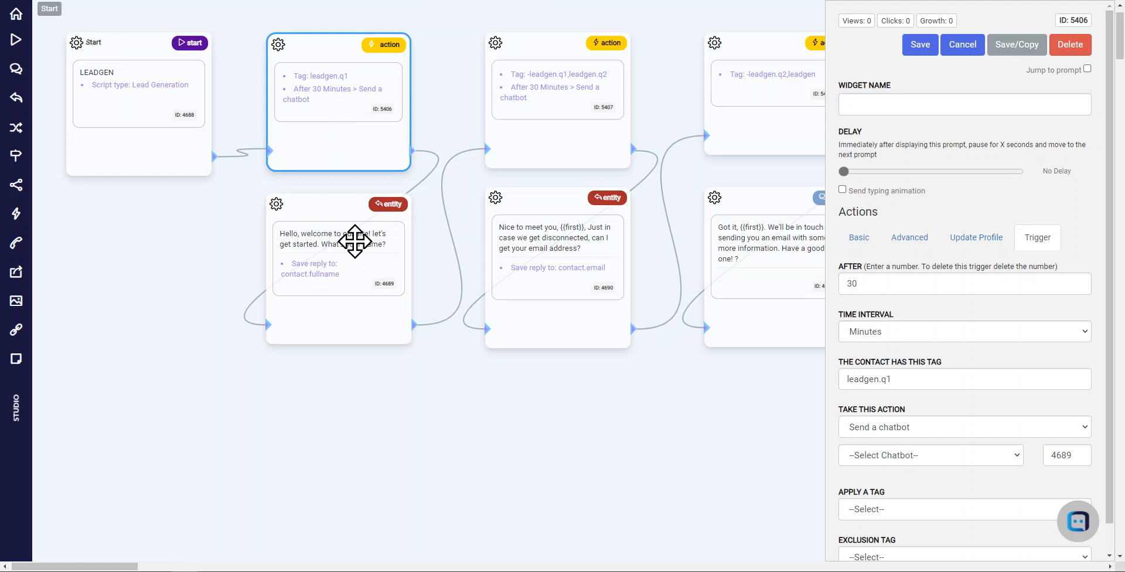
# Leave the chatbot studio and open the list of all triggers
pyautogui.click(16, 21)
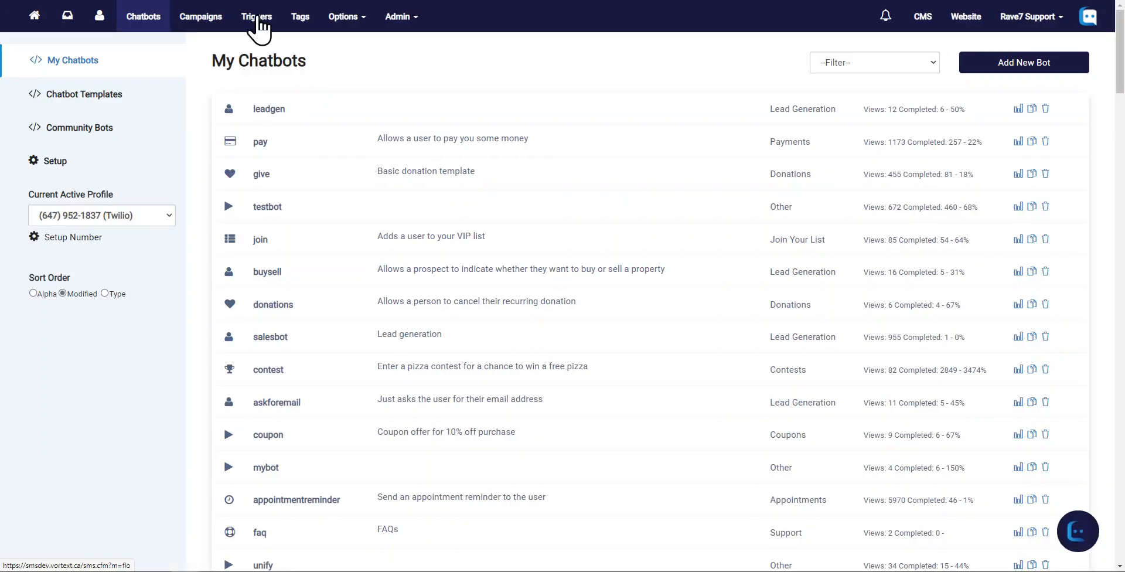
pyautogui.click(258, 25)
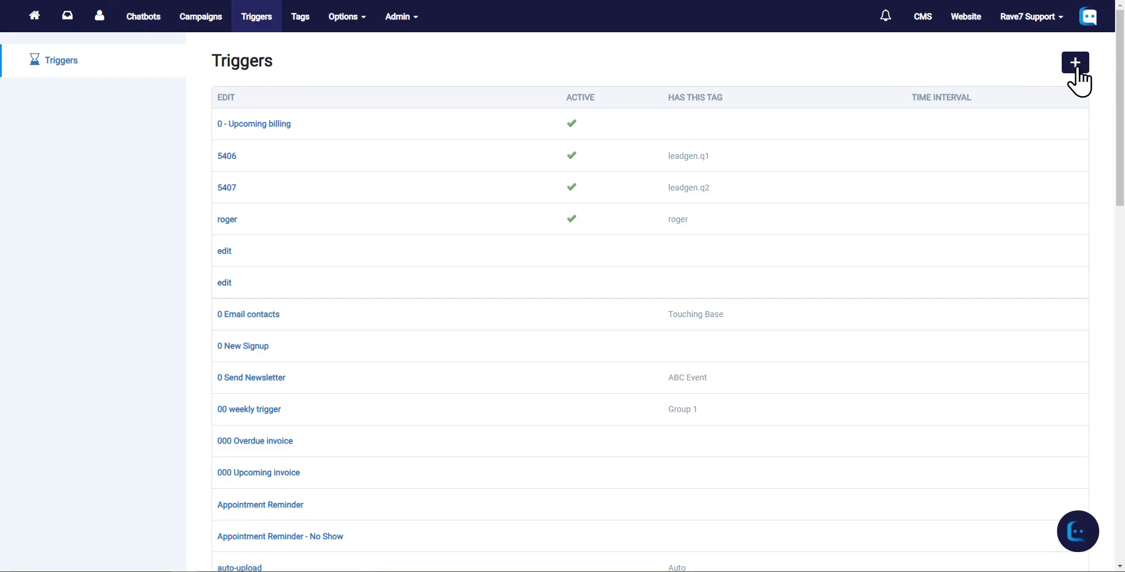
# Create a new trigger and name it "Led Gen Triggers"
pyautogui.click(1077, 62)
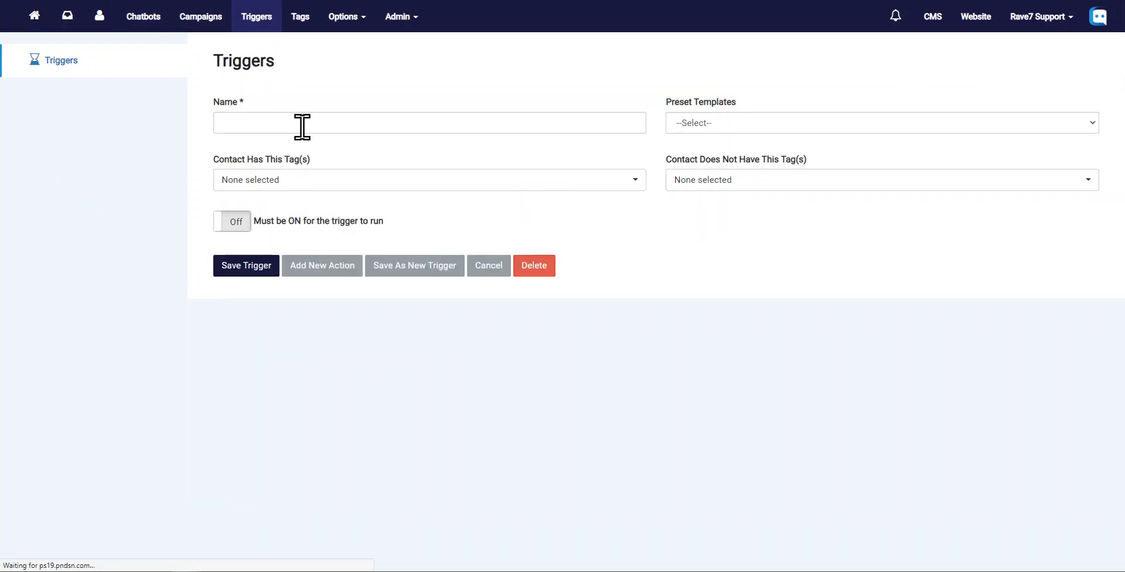
pyautogui.click(298, 126)
pyautogui.write('L')
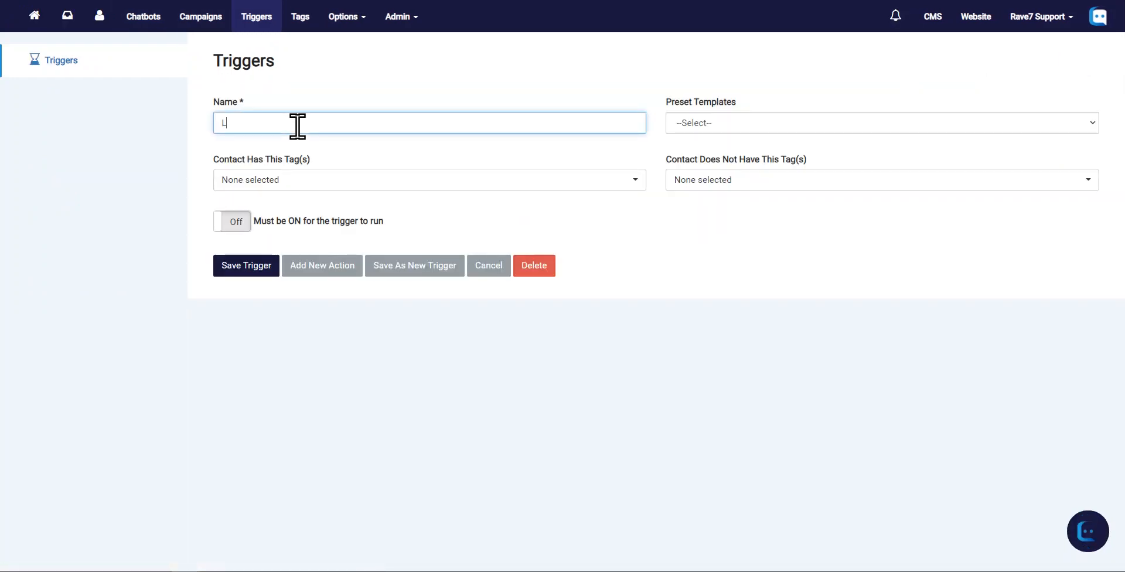
pyautogui.write('ed Gen TRiggers')
pyautogui.moveTo(269, 127); pyautogui.dragTo(263, 127)
pyautogui.write('r')
# Require contacts to have the leadgen.q1 tag for this trigger
pyautogui.click(266, 185)
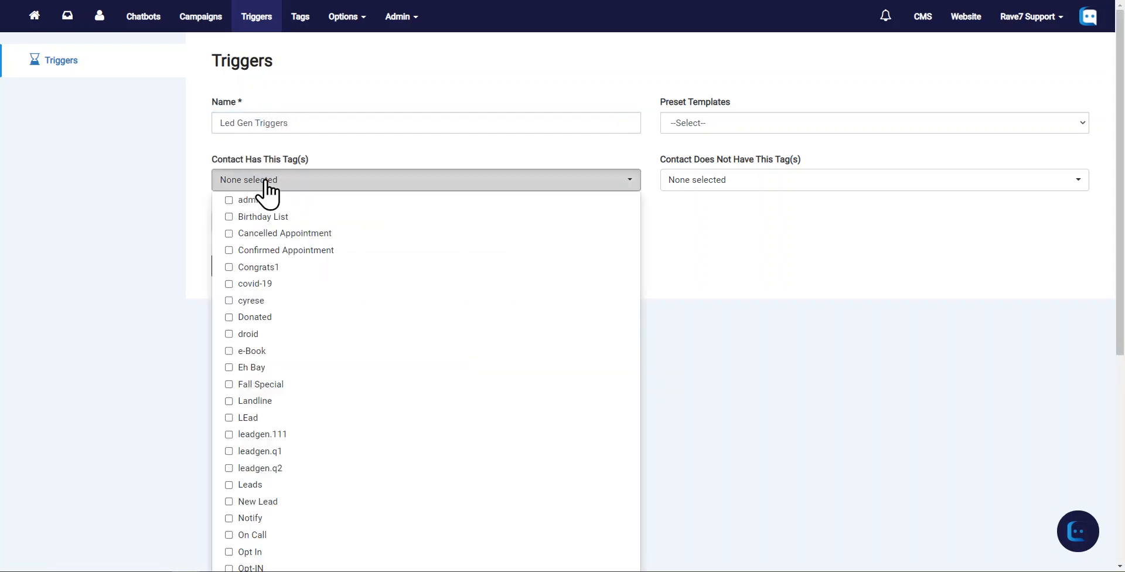
pyautogui.click(229, 451)
pyautogui.click(184, 141)
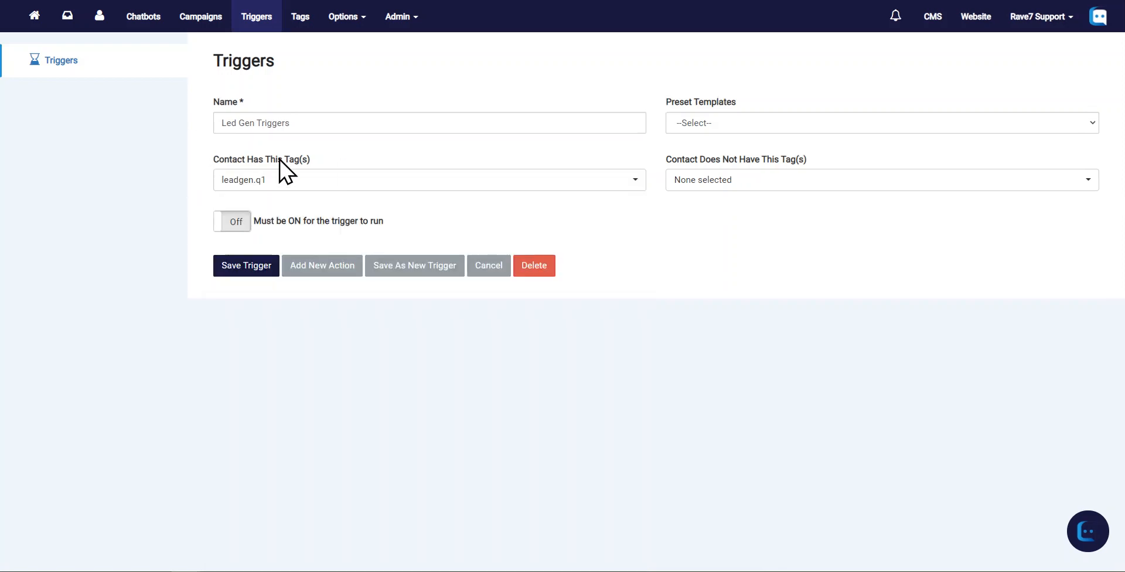
# Add a first action to the trigger that sends a chatbot after 3 hours
pyautogui.click(324, 270)
pyautogui.click(251, 241)
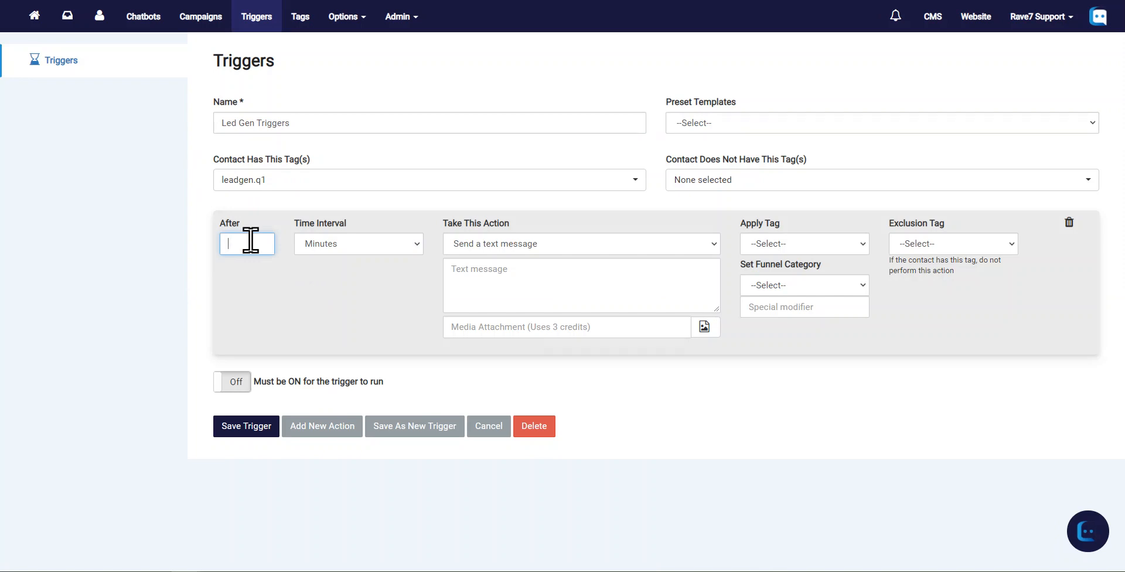
pyautogui.write('3')
pyautogui.click(347, 246)
pyautogui.click(329, 285)
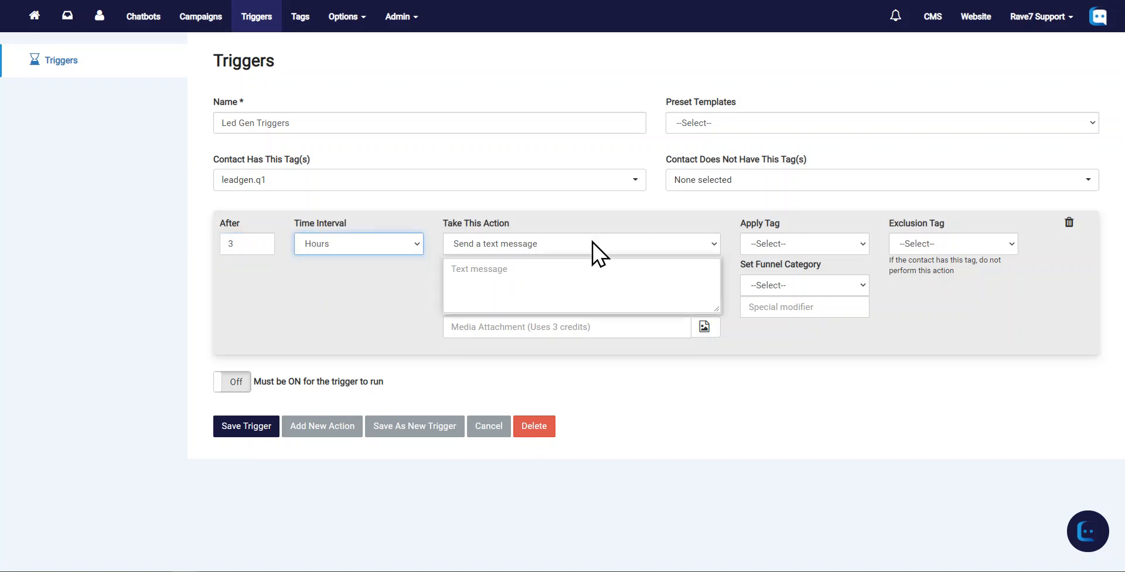
pyautogui.click(593, 246)
pyautogui.click(504, 284)
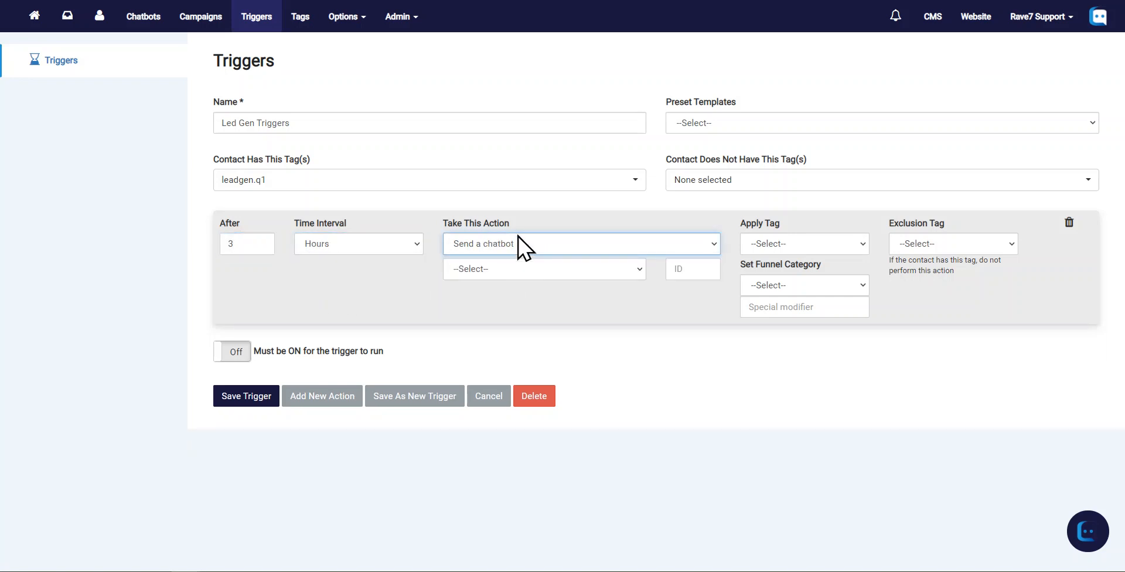
pyautogui.click(637, 272)
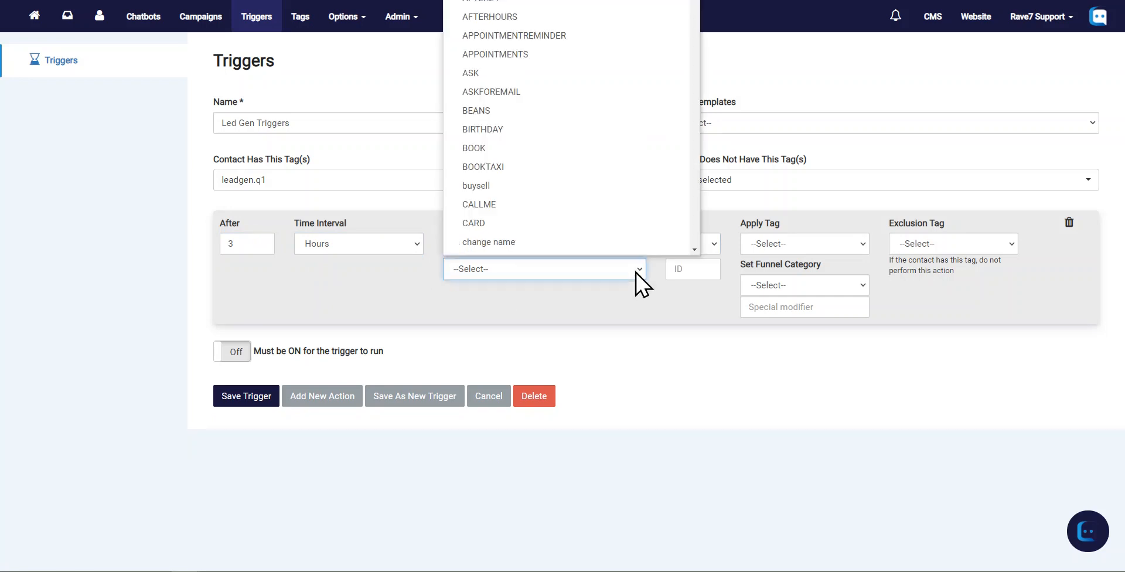
pyautogui.click(702, 269)
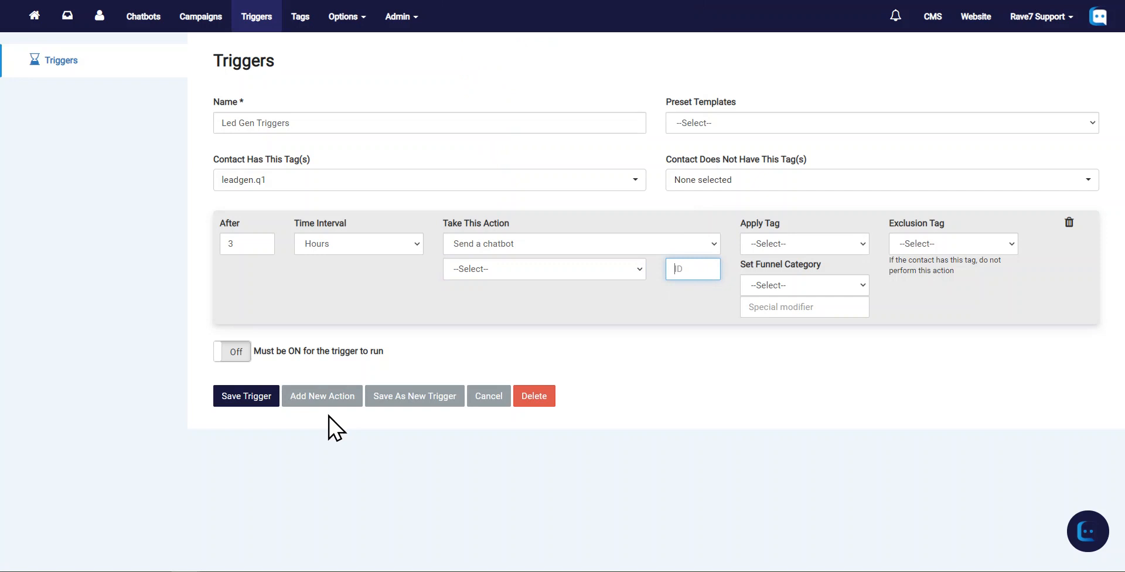
# Add a second action to the trigger that sends a chatbot after 1 day
pyautogui.click(326, 396)
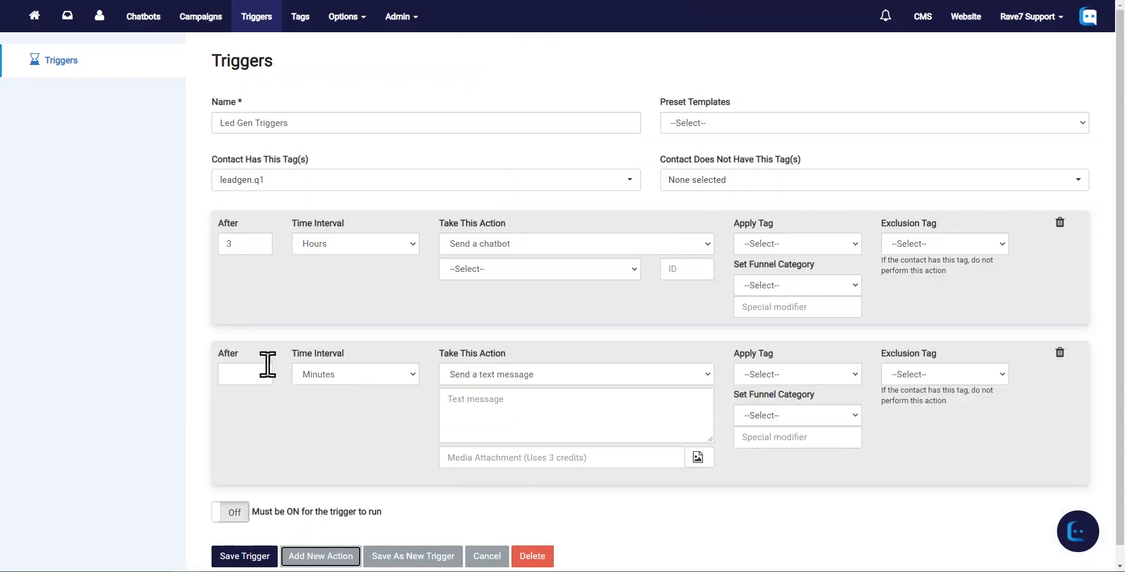
pyautogui.click(247, 375)
pyautogui.write('1')
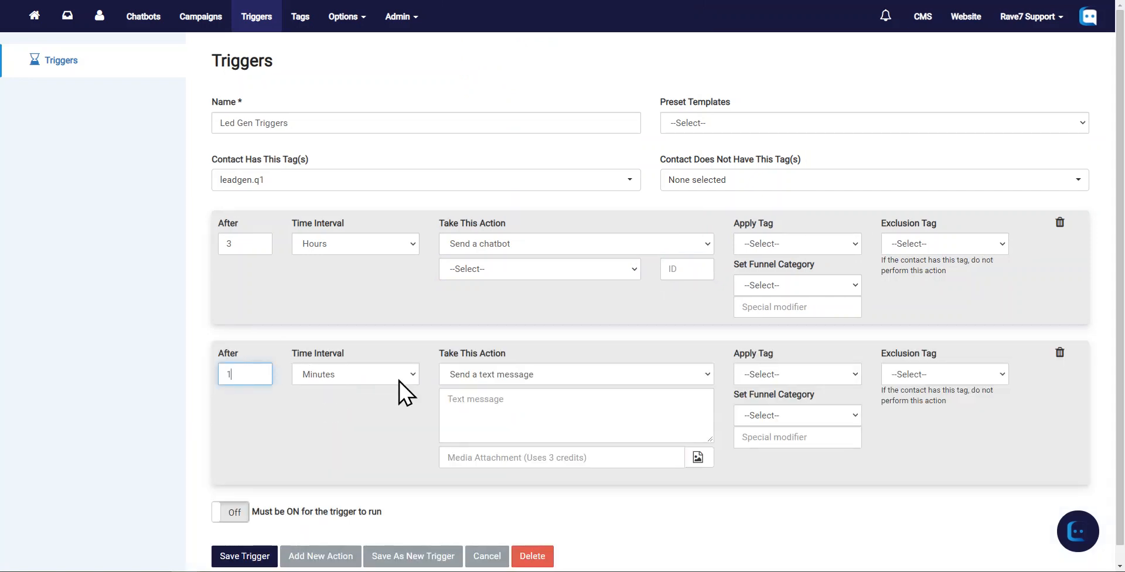
pyautogui.click(354, 374)
pyautogui.click(347, 434)
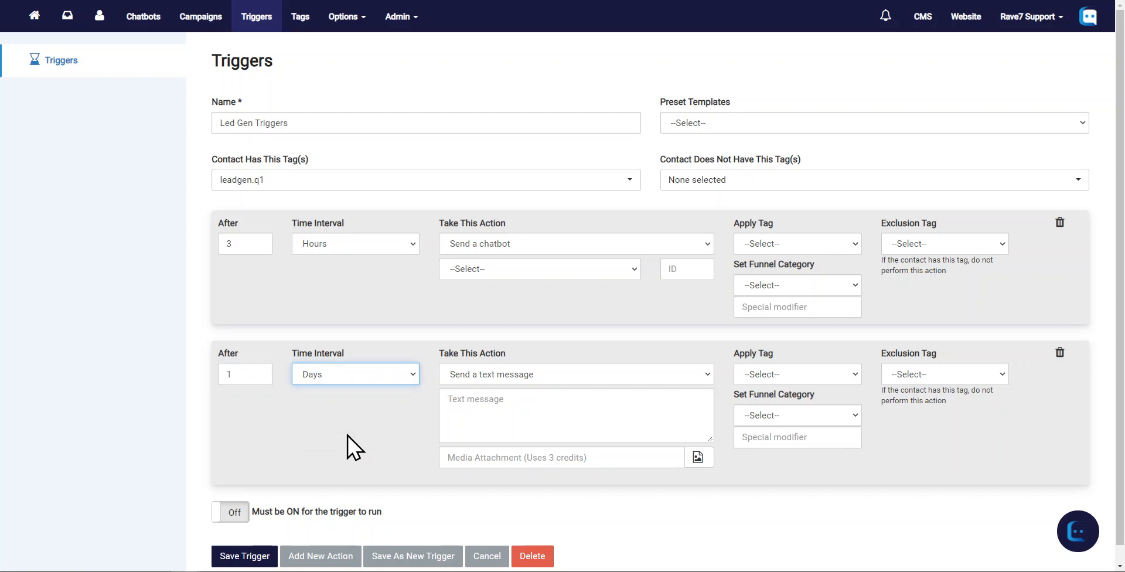
pyautogui.click(560, 378)
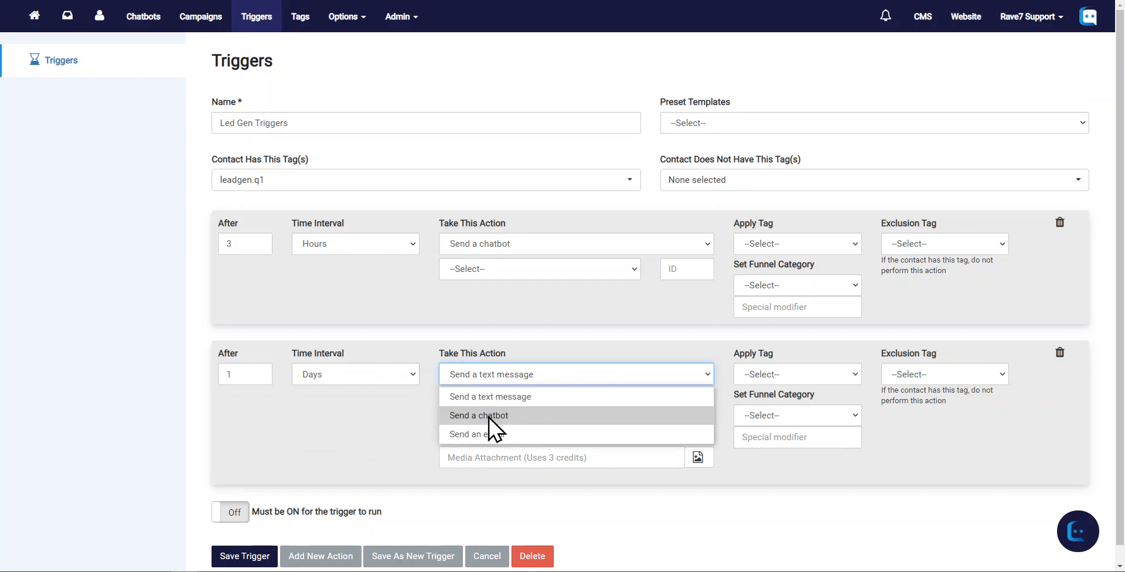
pyautogui.click(489, 416)
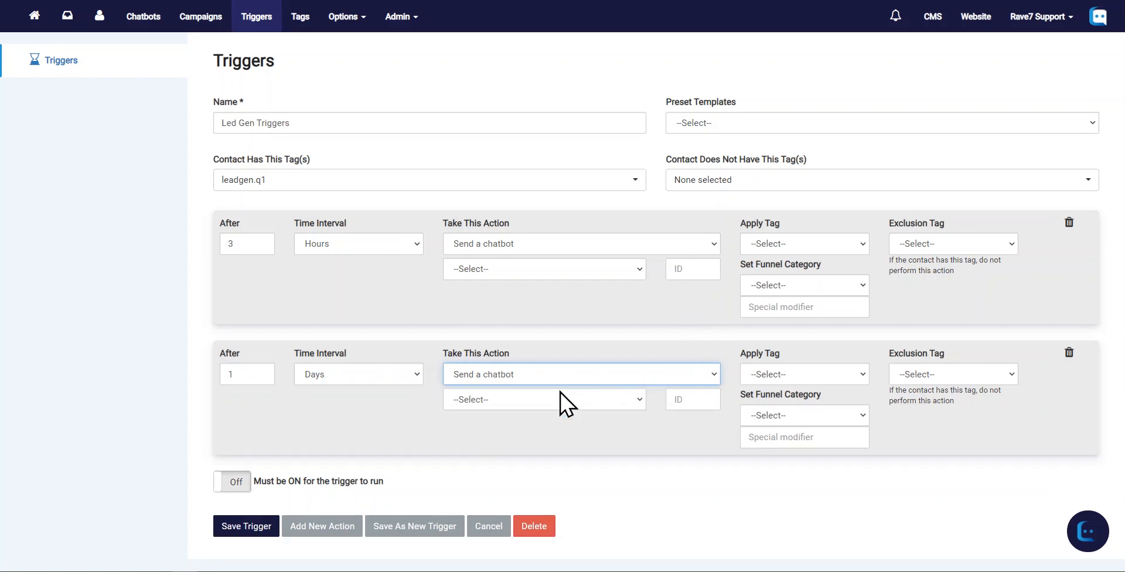
pyautogui.click(675, 396)
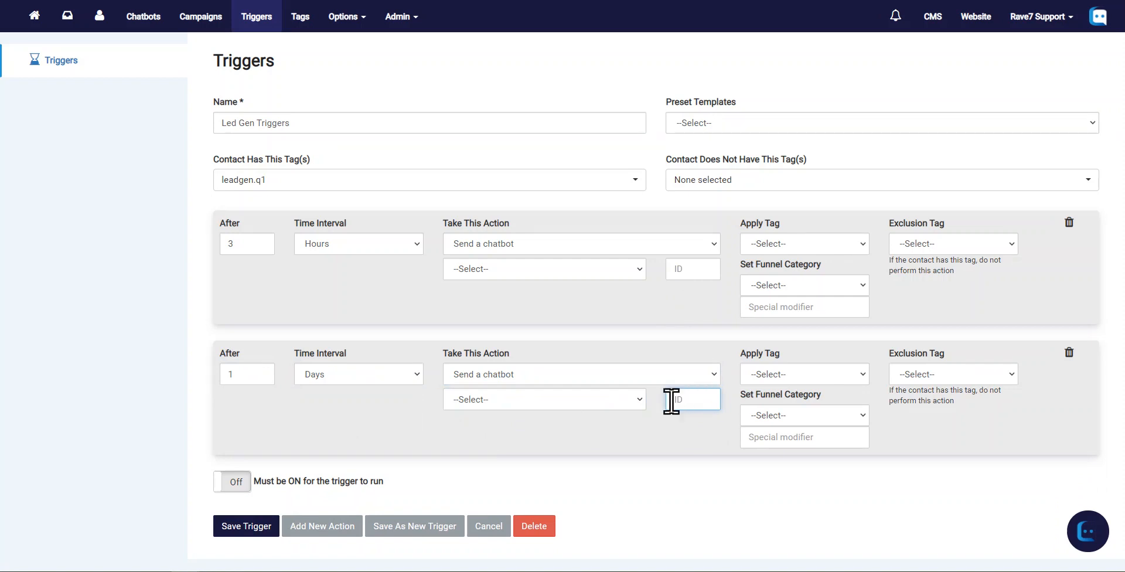
# Look up the ID of the lead generation chatbot's prompt in the account's chatbots
pyautogui.click(96, 175)
pyautogui.hotkey('alt', 'Left')
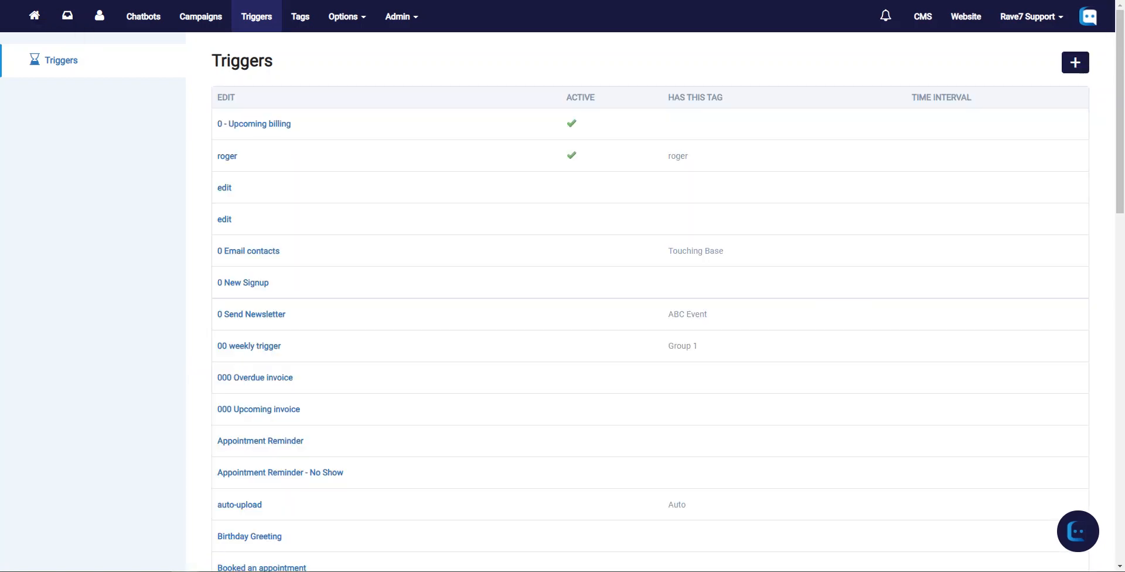
pyautogui.click(144, 16)
pyautogui.click(269, 109)
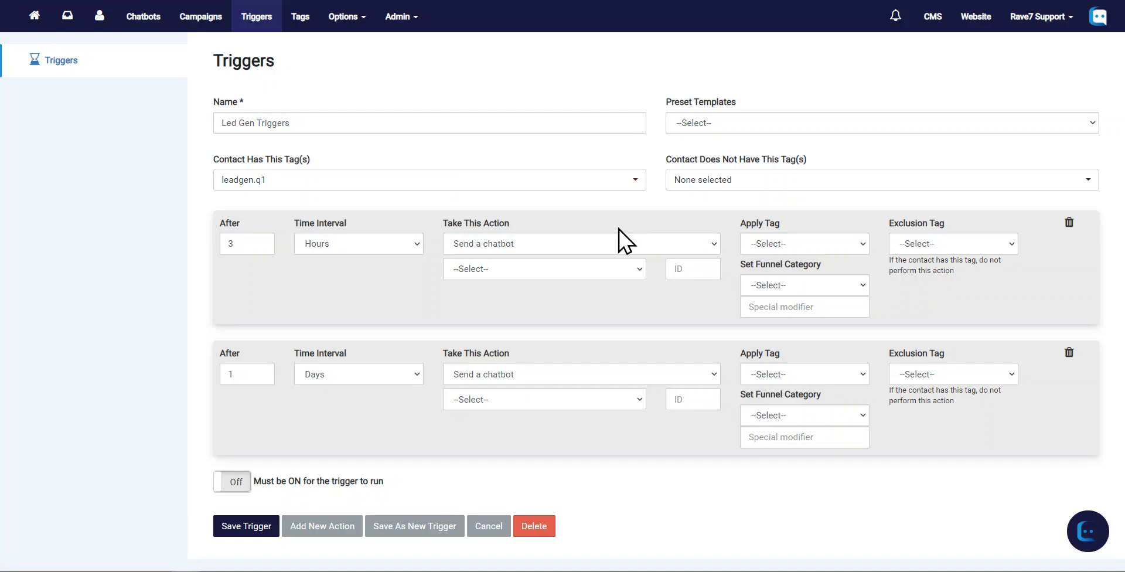
# Set the chatbot ID of both the 3-hour and the 1-day action to 4689
pyautogui.click(689, 276)
pyautogui.write('4689')
pyautogui.click(694, 399)
pyautogui.write('4689')
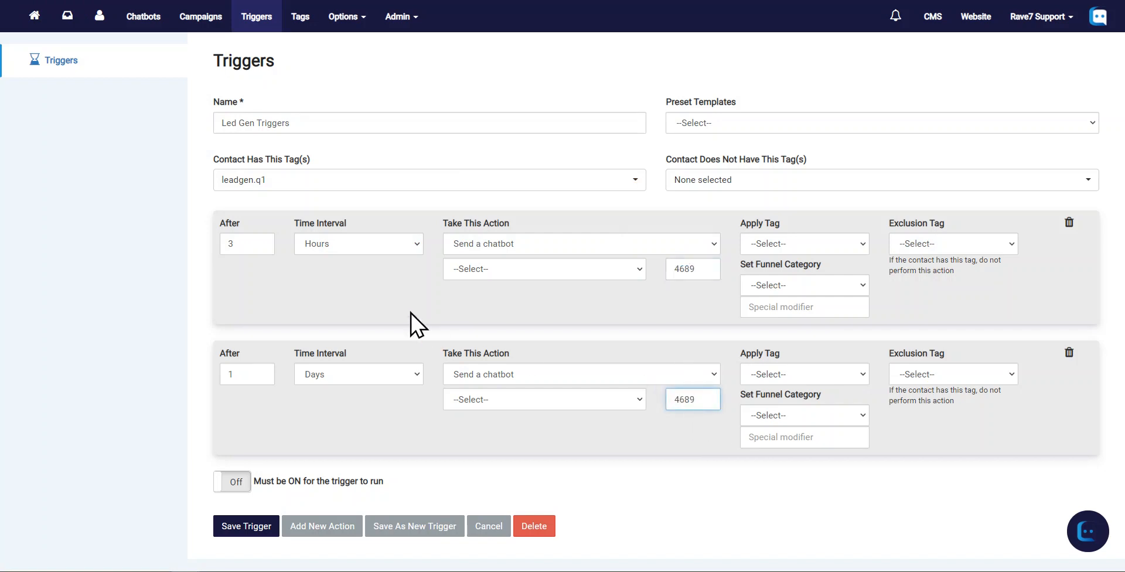
pyautogui.click(127, 335)
pyautogui.doubleClick(684, 396)
pyautogui.click(115, 402)
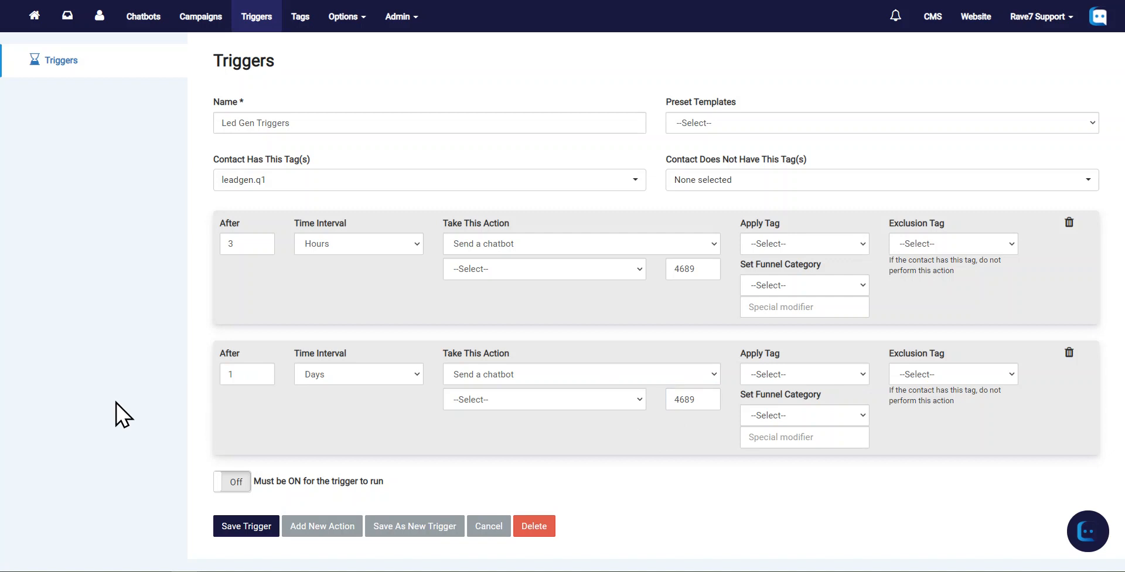